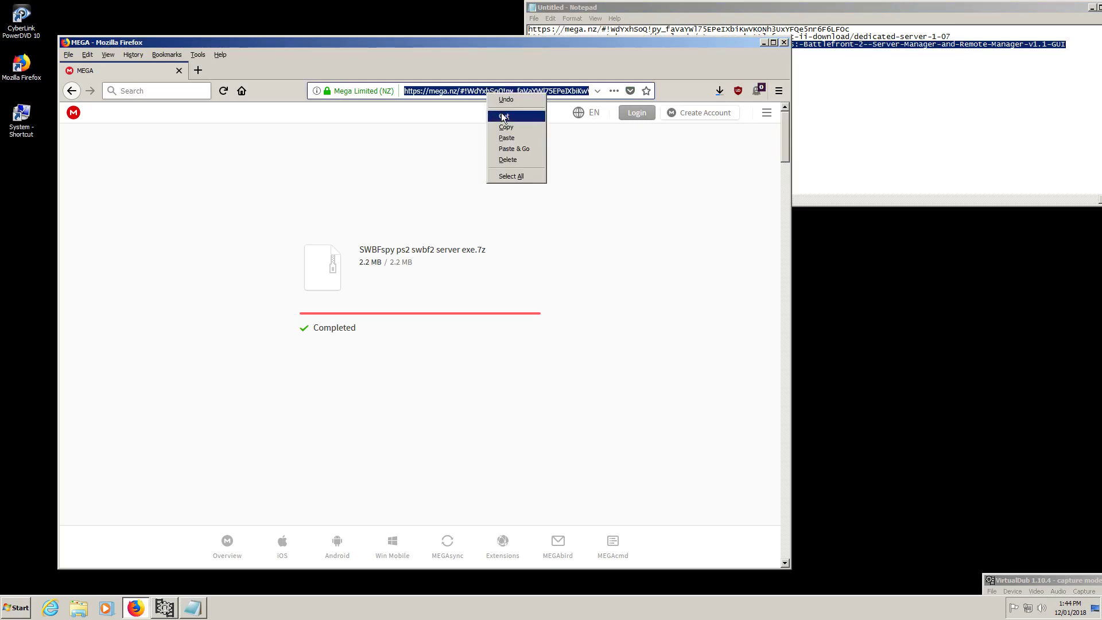
- Load the copied FilePlanet link for the Server Manager and Remote Manager v1.1 GUI and save swbfiismv110.zip
left_click(513, 149)
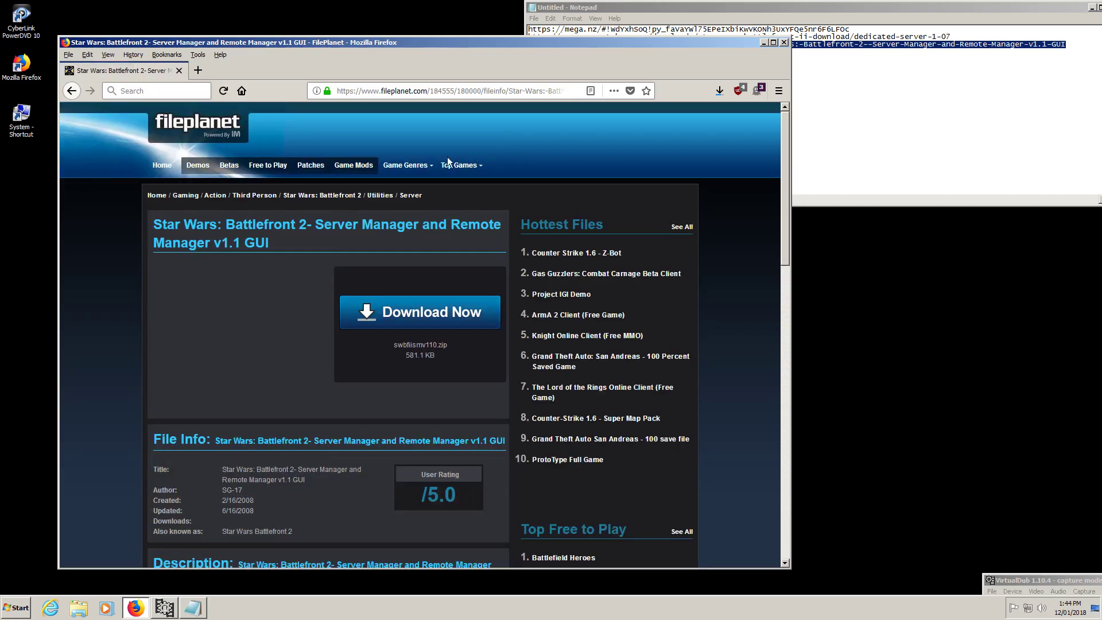
left_click(440, 314)
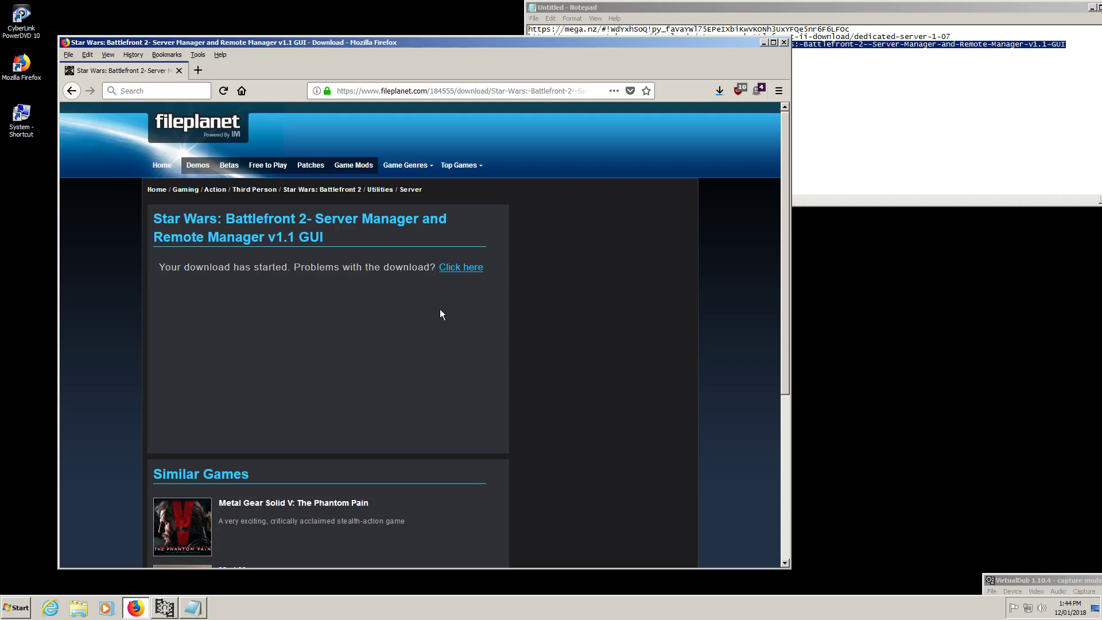
left_click(462, 269)
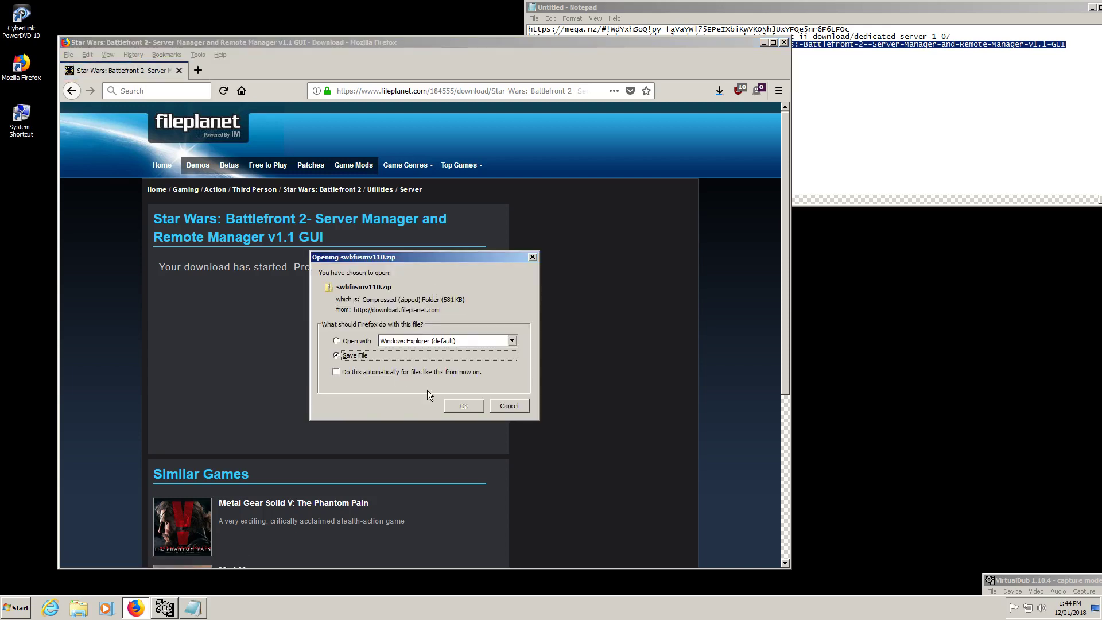
left_click(470, 405)
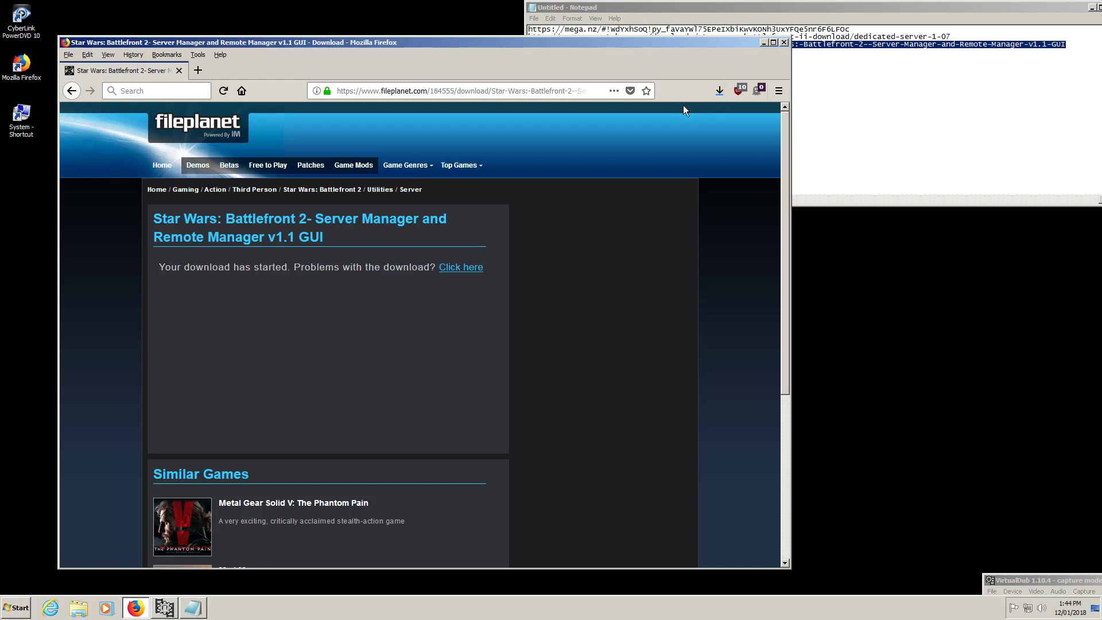
- Close the untitled Notepad list of download links without saving it
left_click_drag(1078, 8, 1033, 13)
left_click(1071, 13)
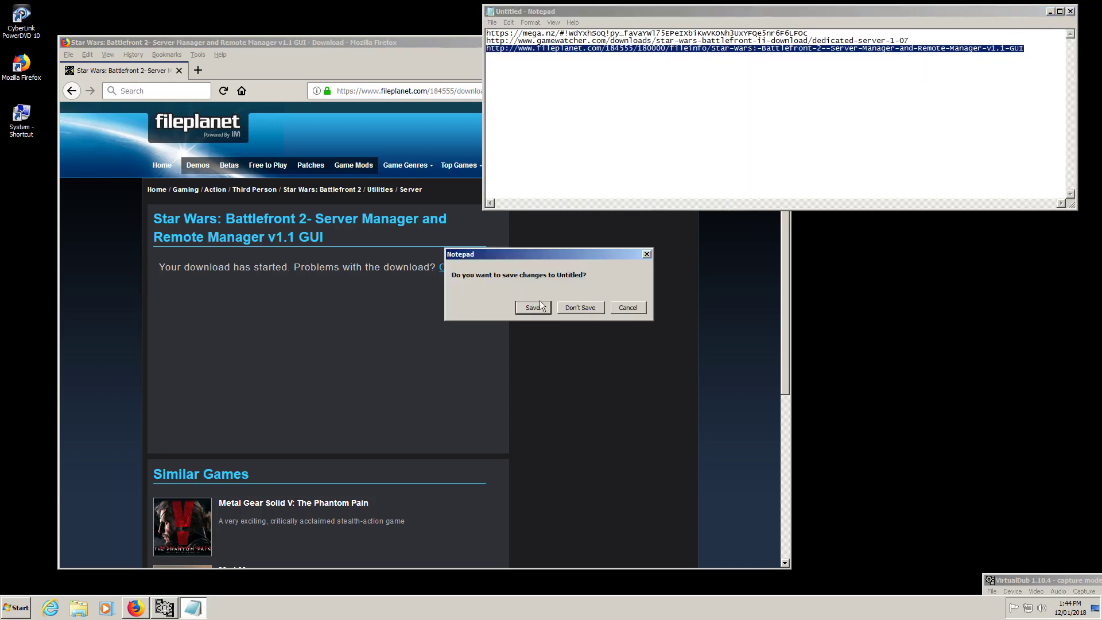
left_click(579, 309)
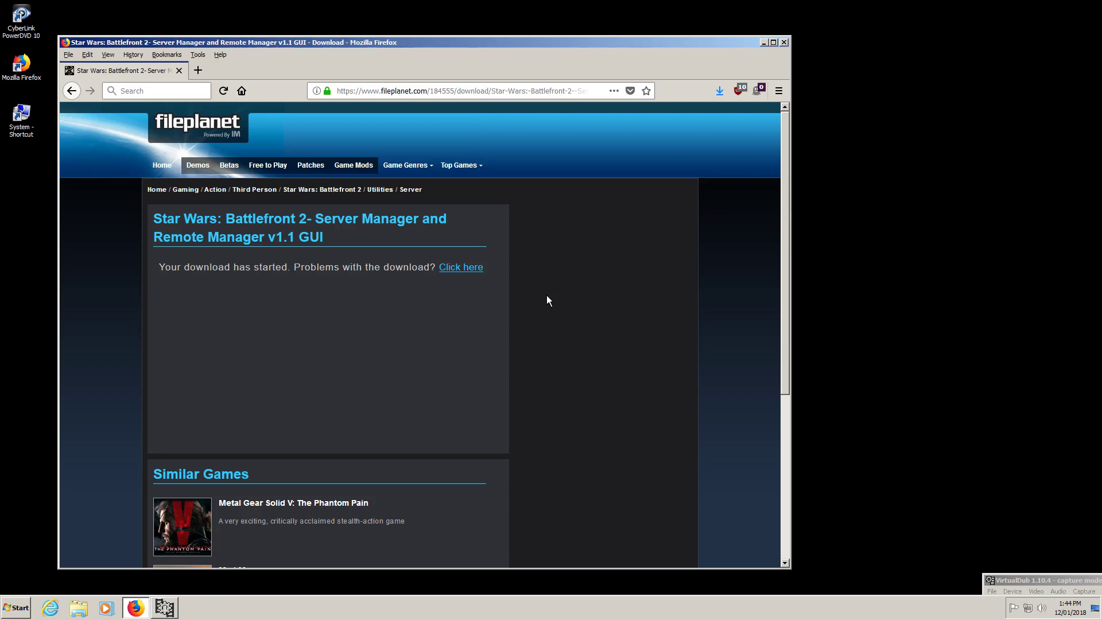
- Show the downloaded swbattlefrontips2serverv107.exe in its containing folder and close the browser
left_click(721, 93)
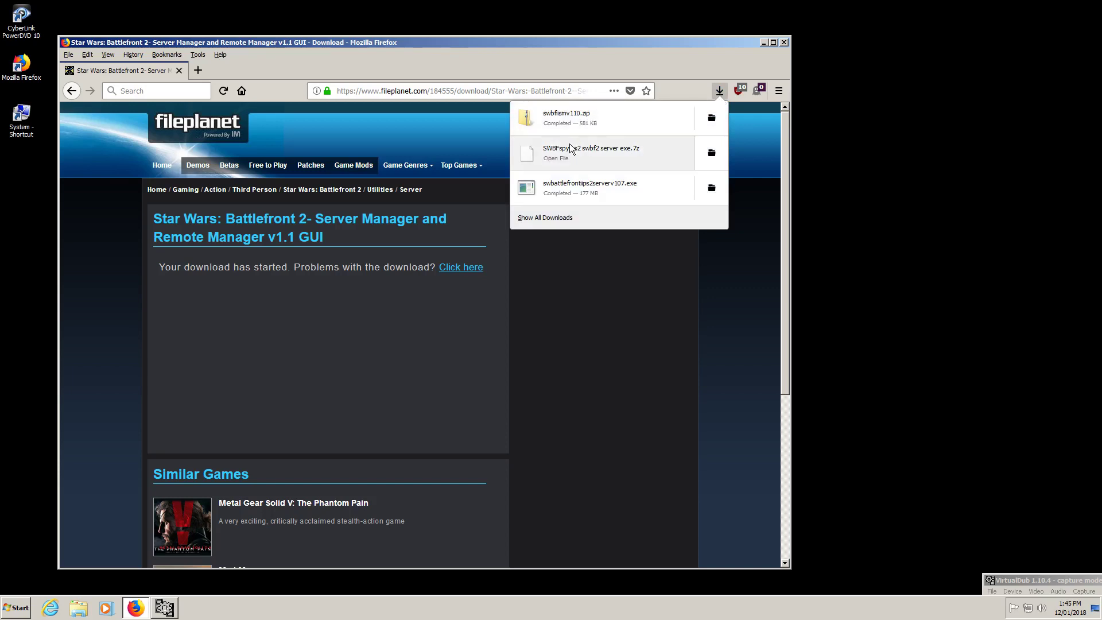
right_click(584, 184)
left_click(628, 190)
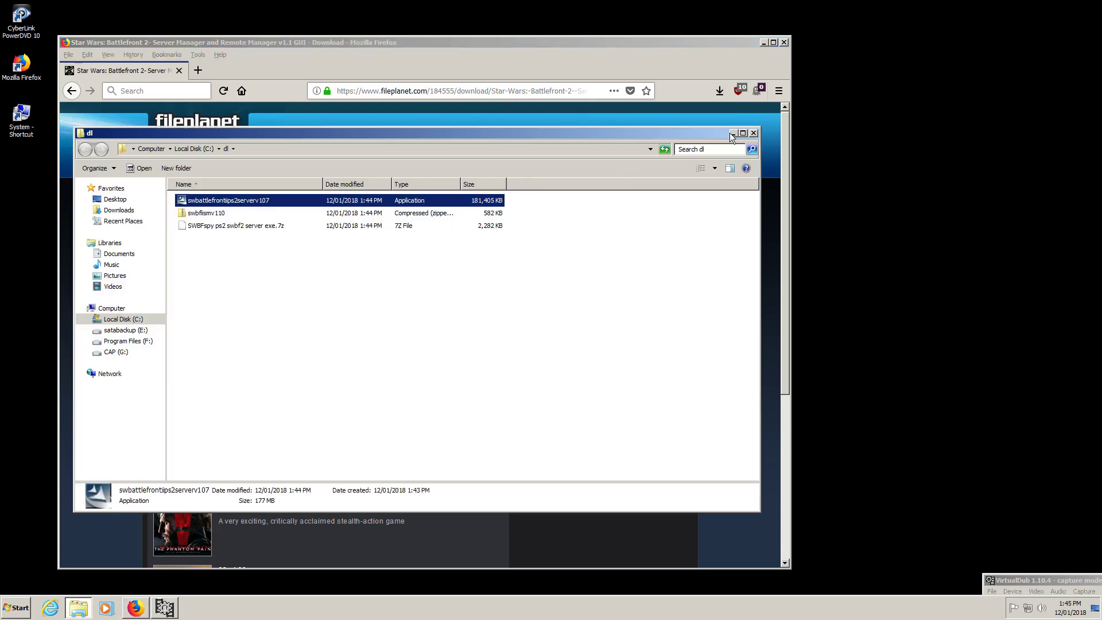
left_click(785, 42)
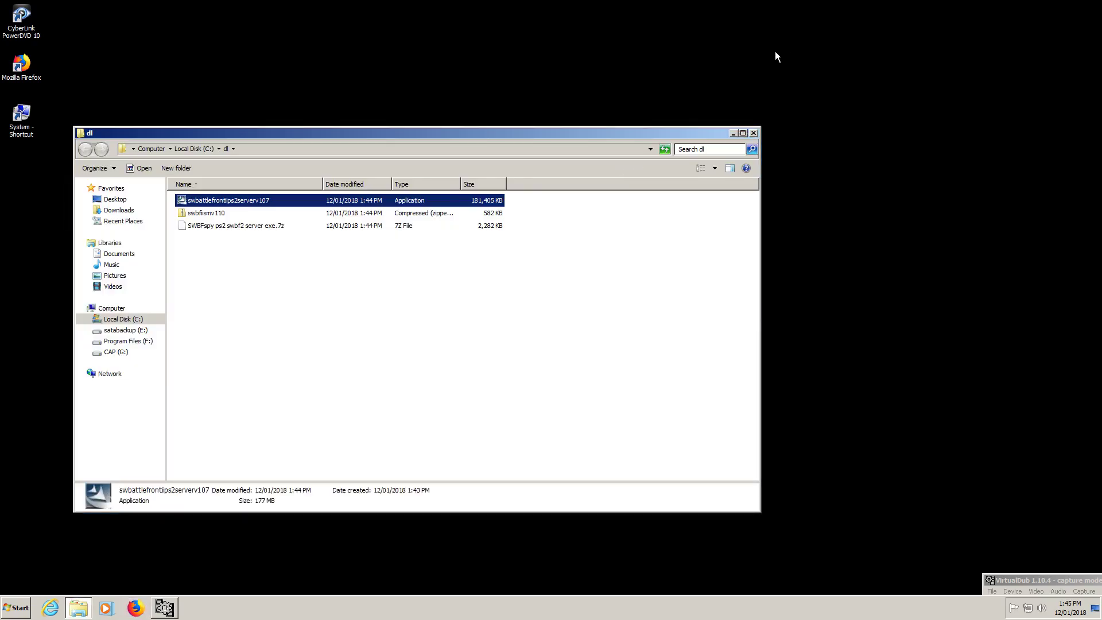
left_click_drag(544, 132, 744, 27)
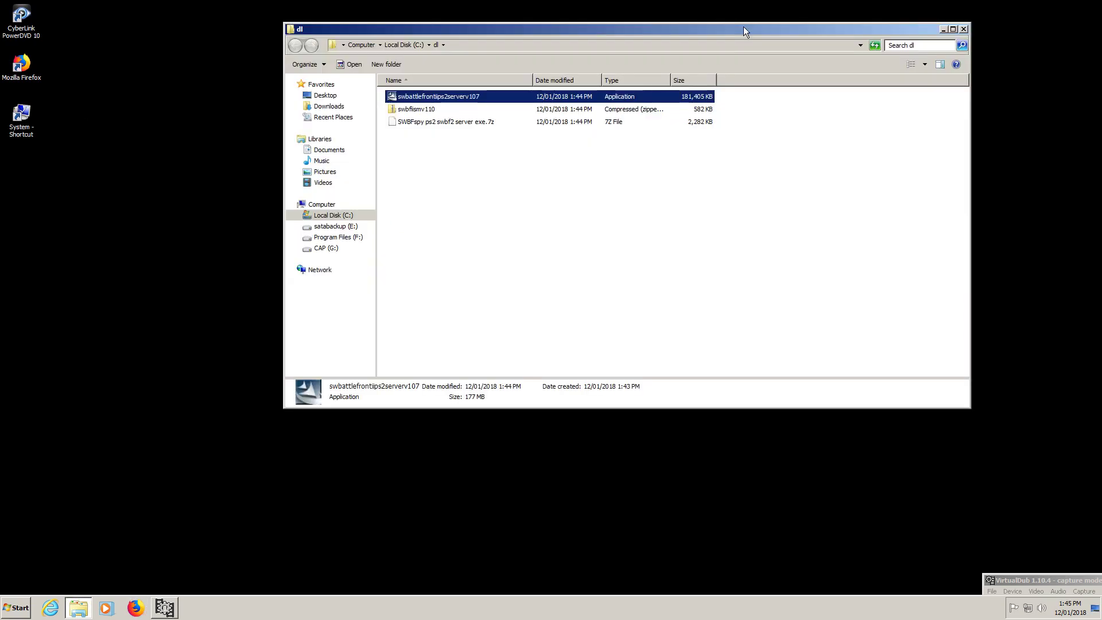
- Run the swbattlefrontips2serverv107 installer despite the unverified publisher and accept the license agreement
double_click(460, 95)
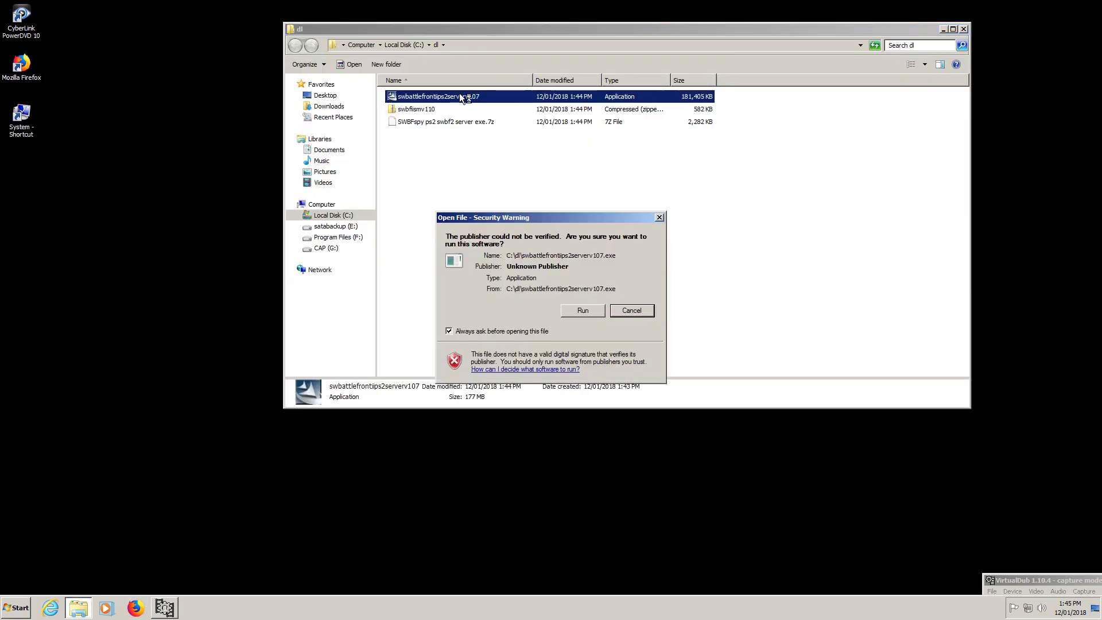
left_click(583, 311)
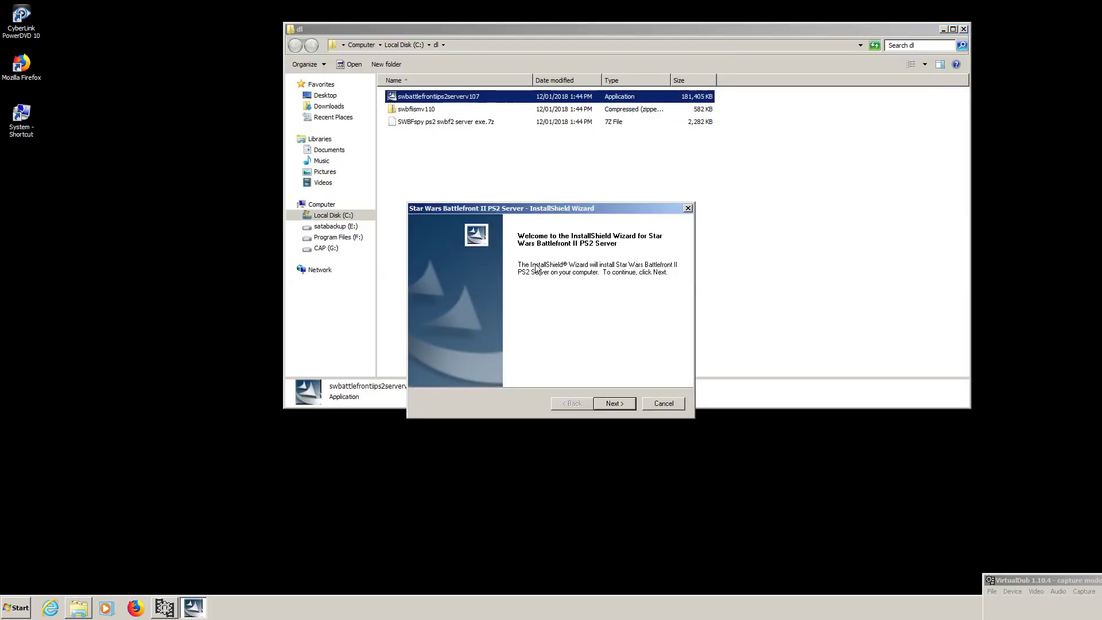
left_click(634, 409)
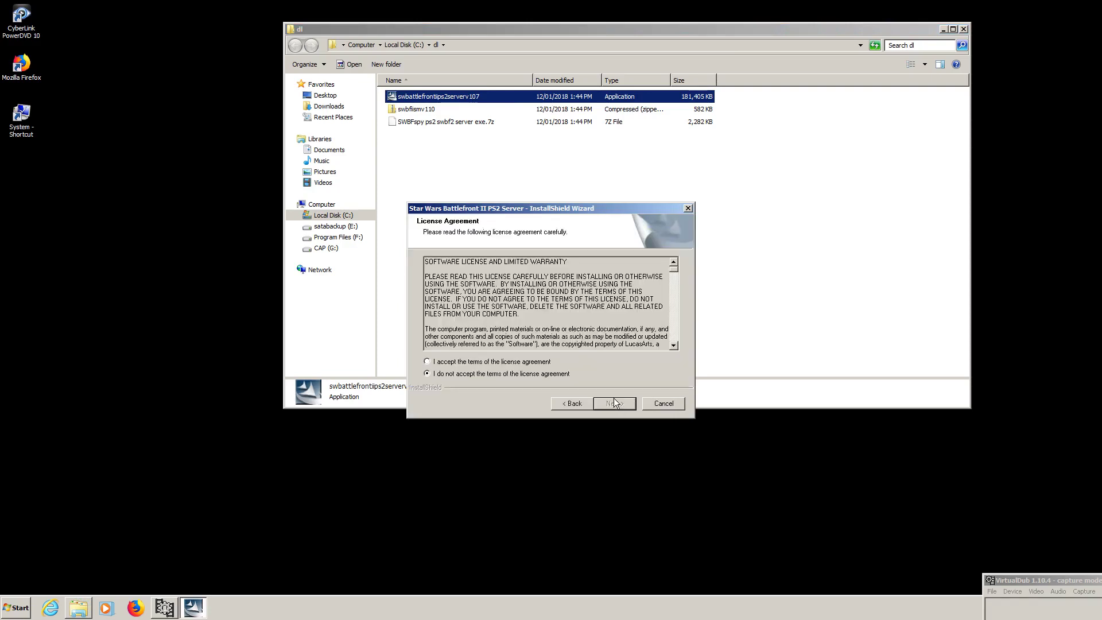
left_click(444, 362)
left_click(633, 404)
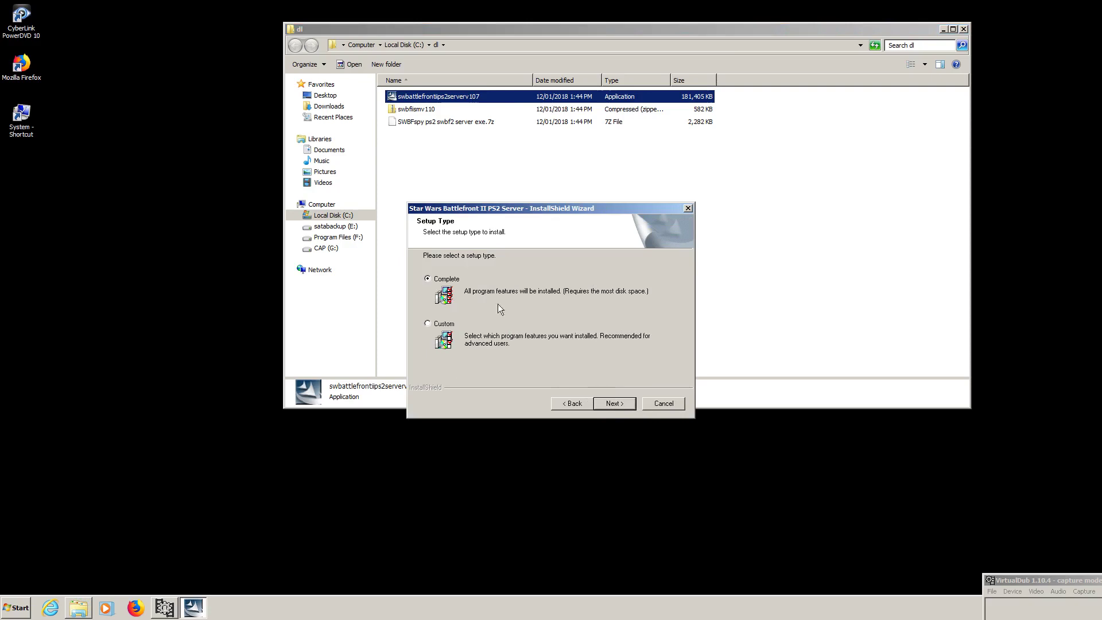
- Choose the Custom setup type, keep the default destination and program folder, and start the installation
left_click(429, 324)
left_click(624, 404)
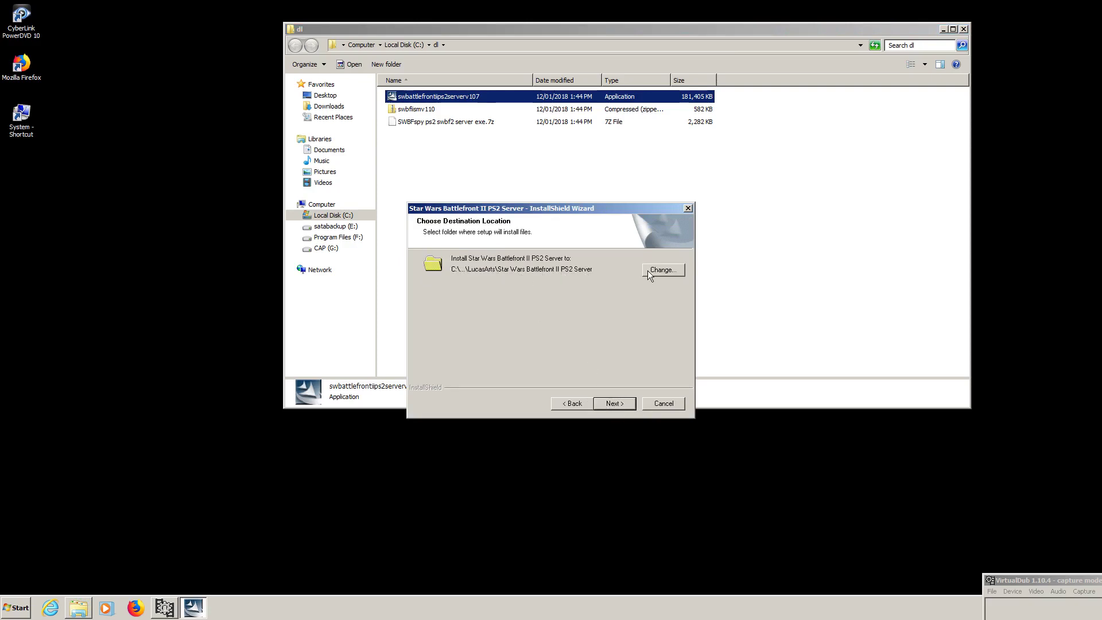
left_click(631, 404)
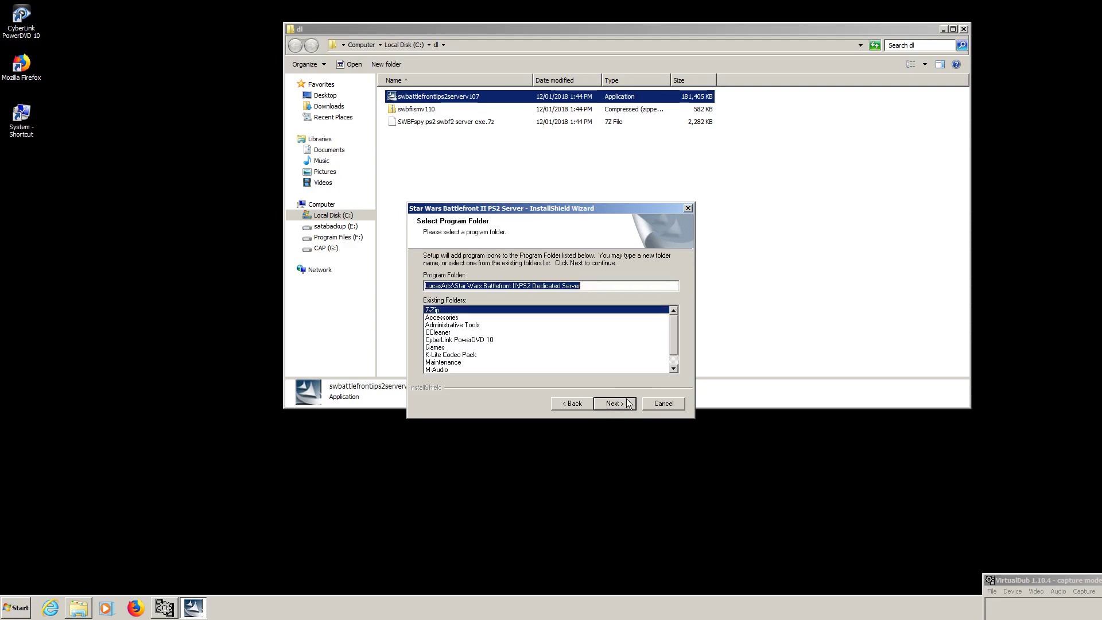
left_click(629, 406)
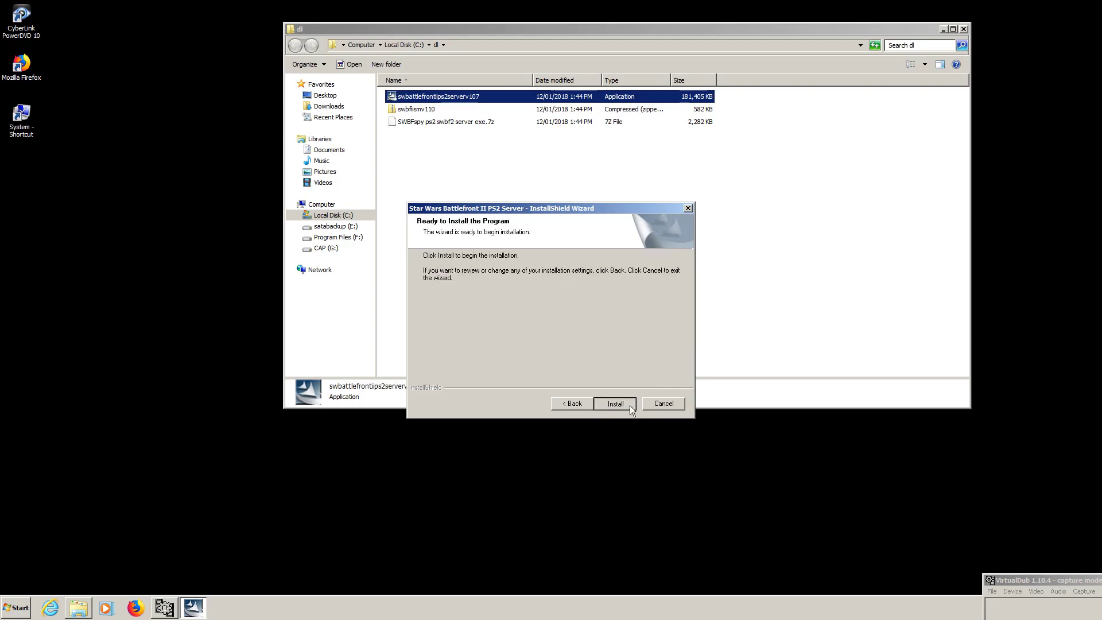
left_click(629, 405)
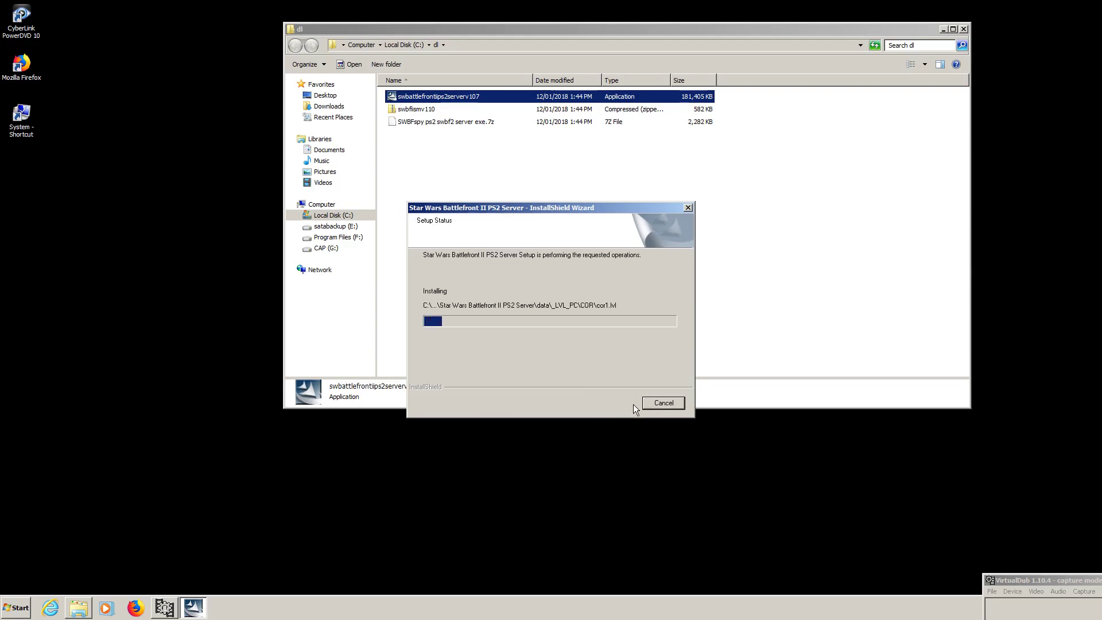
- Extract the swbfiismv110 and SWBFspy ps2 swbf2 server exe archives with 7-Zip, each into its own named folder
left_click(415, 110)
right_click(415, 111)
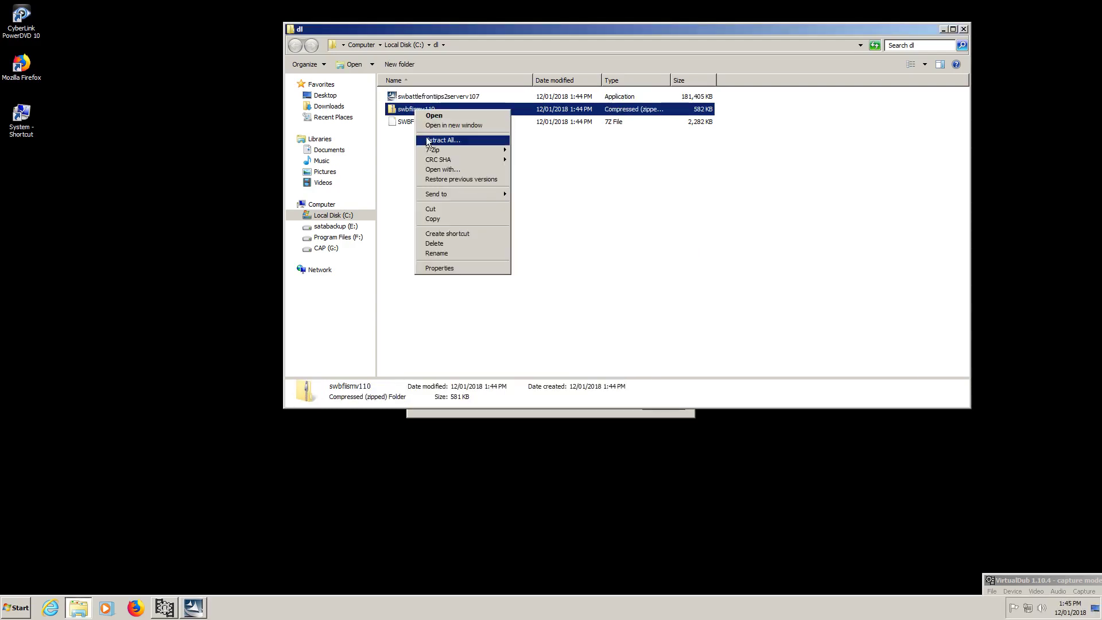
mouse_move(459, 149)
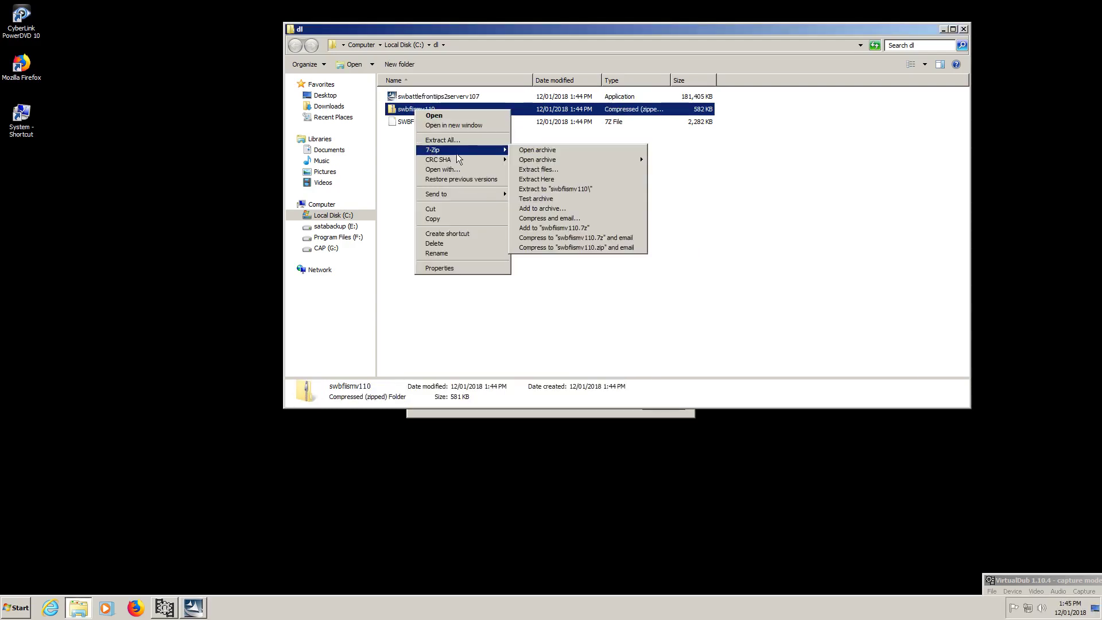
left_click(609, 190)
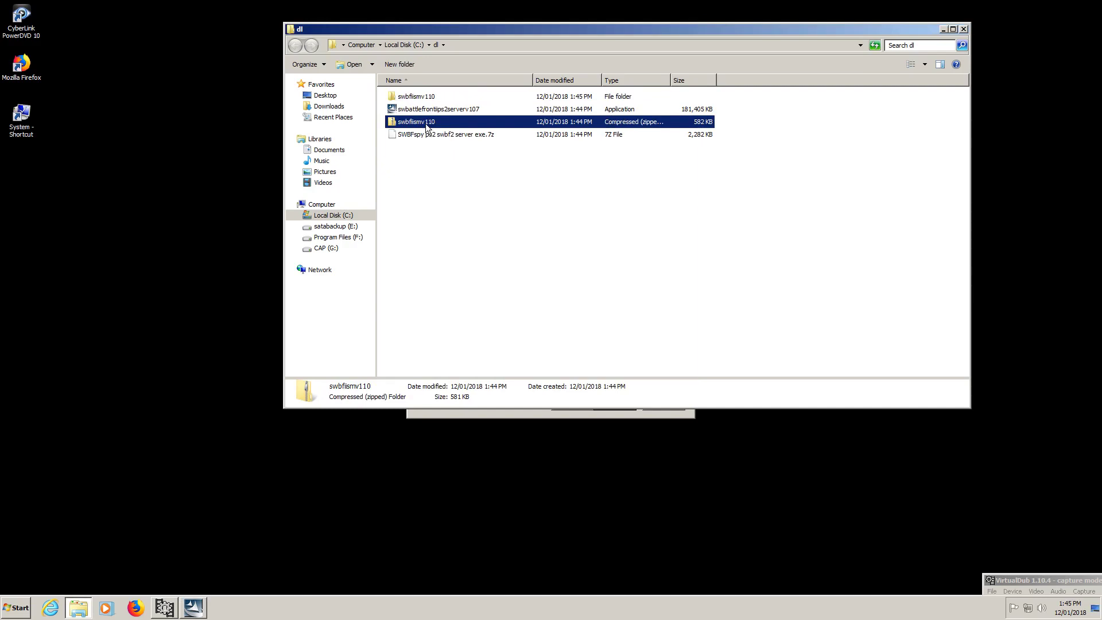
right_click(421, 134)
mouse_move(459, 148)
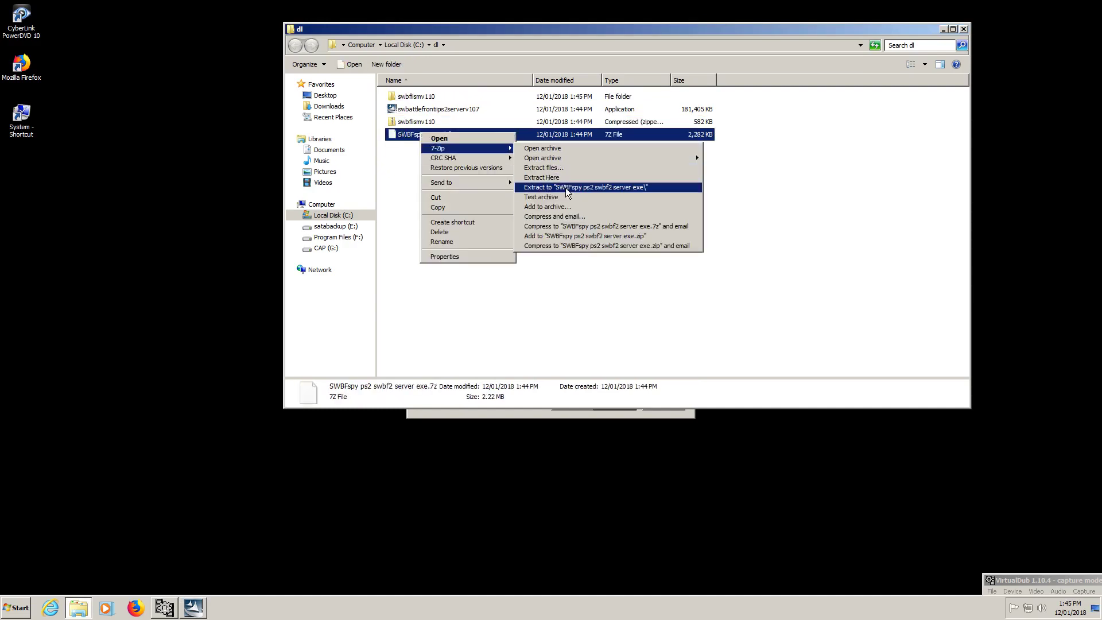
left_click(603, 188)
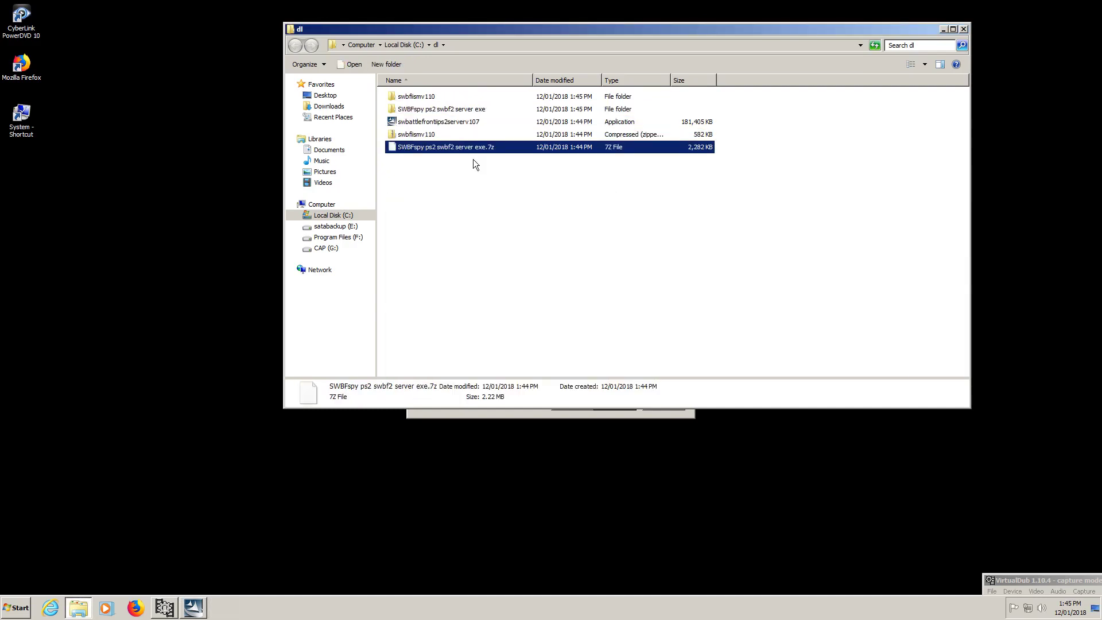
- Move both extracted folders to the desktop, then close the dl folder and finish the server installer
left_click(419, 98)
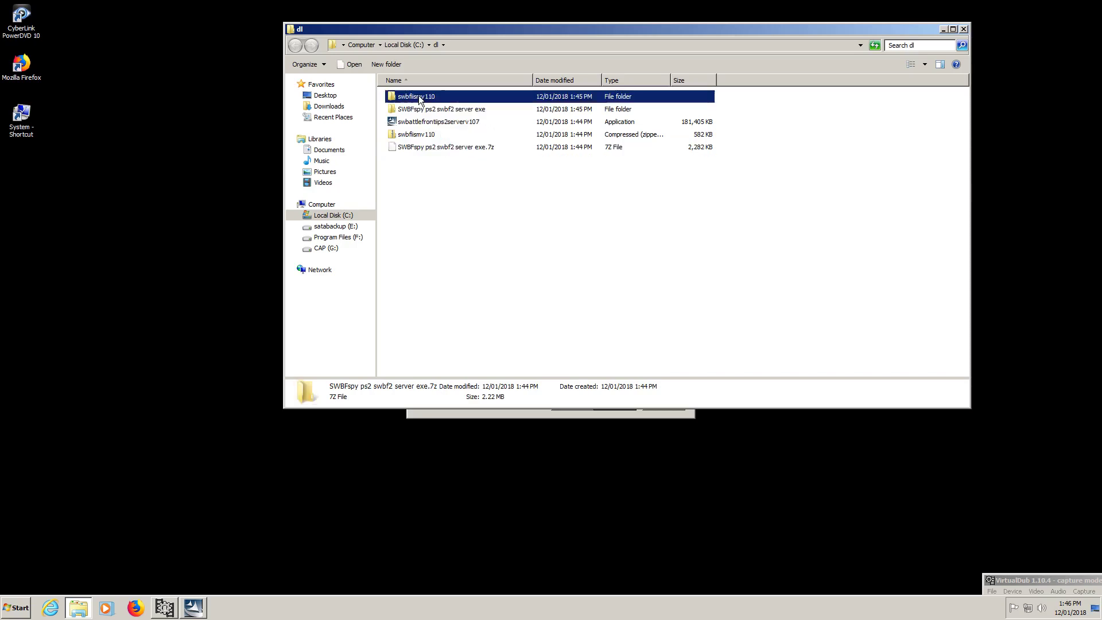
left_click_drag(419, 98, 35, 167)
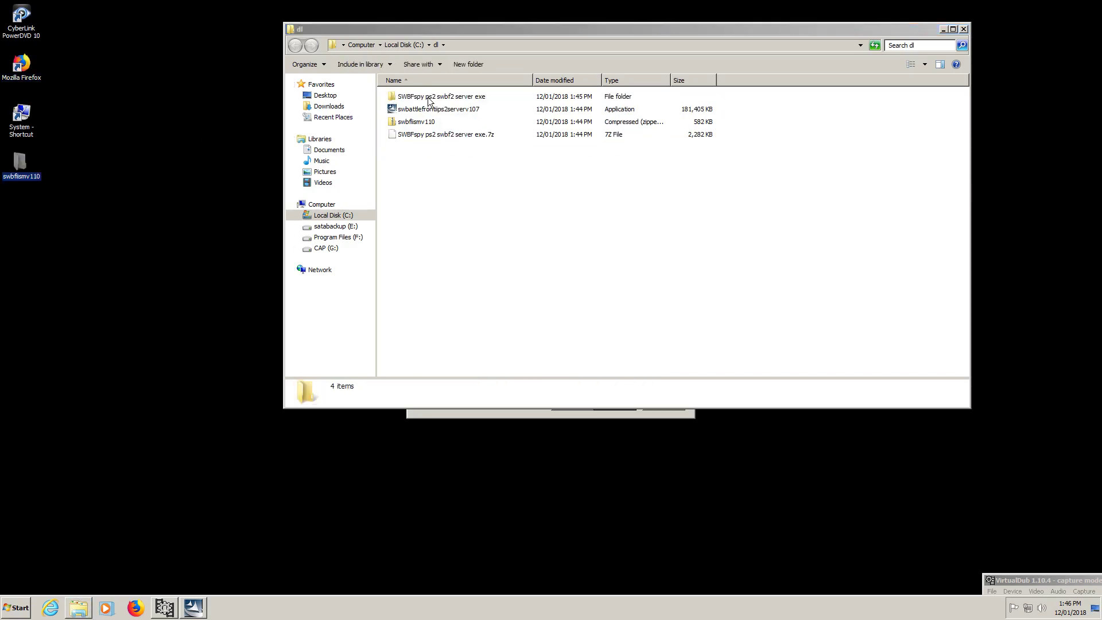
left_click_drag(429, 100, 20, 220)
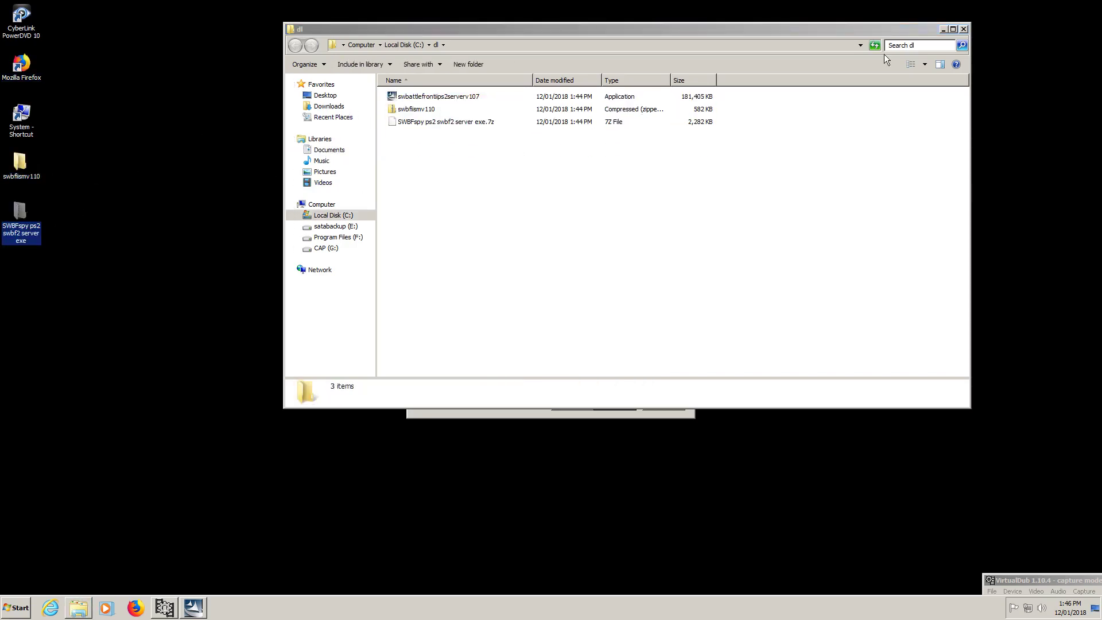
left_click(964, 29)
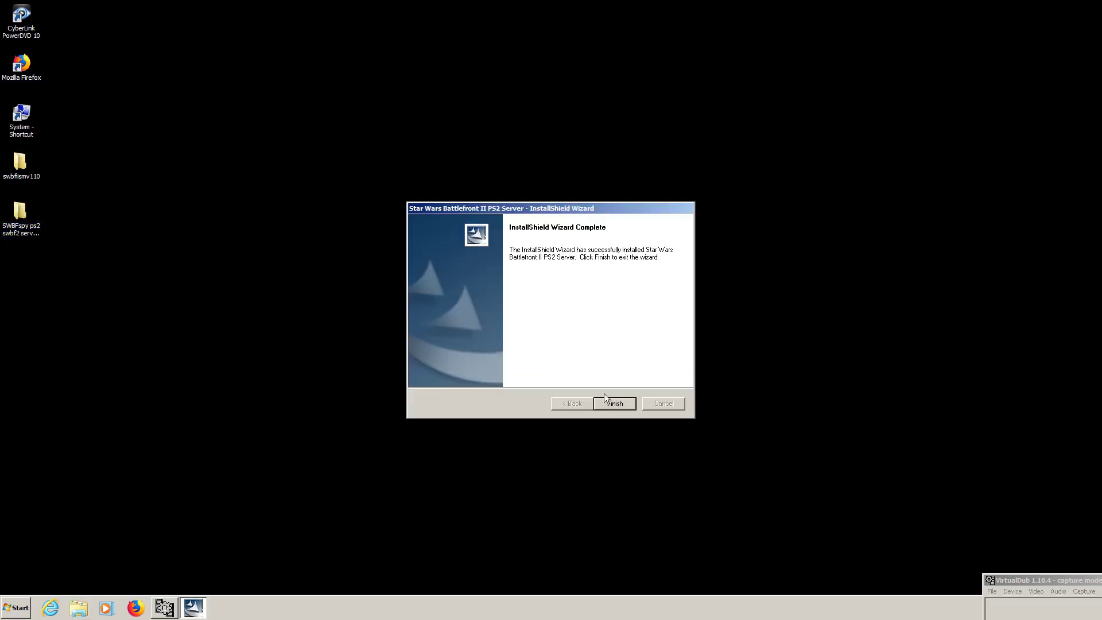
left_click(621, 403)
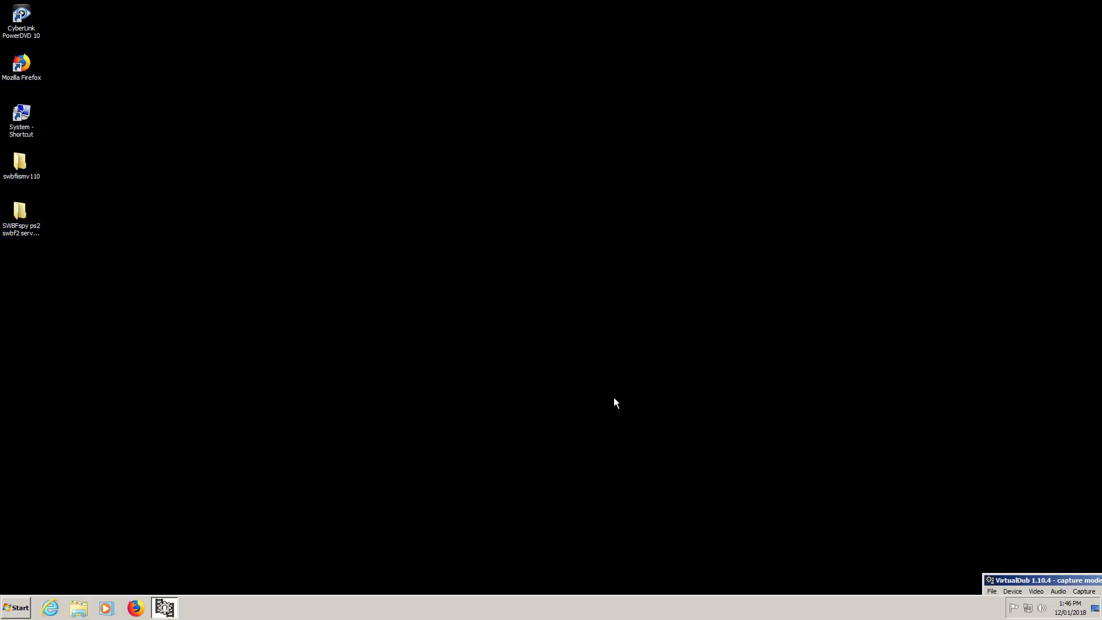
- Open the swbfiismv110 and SWBFspy ps2 swbf2 server exe folders from the desktop
double_click(21, 164)
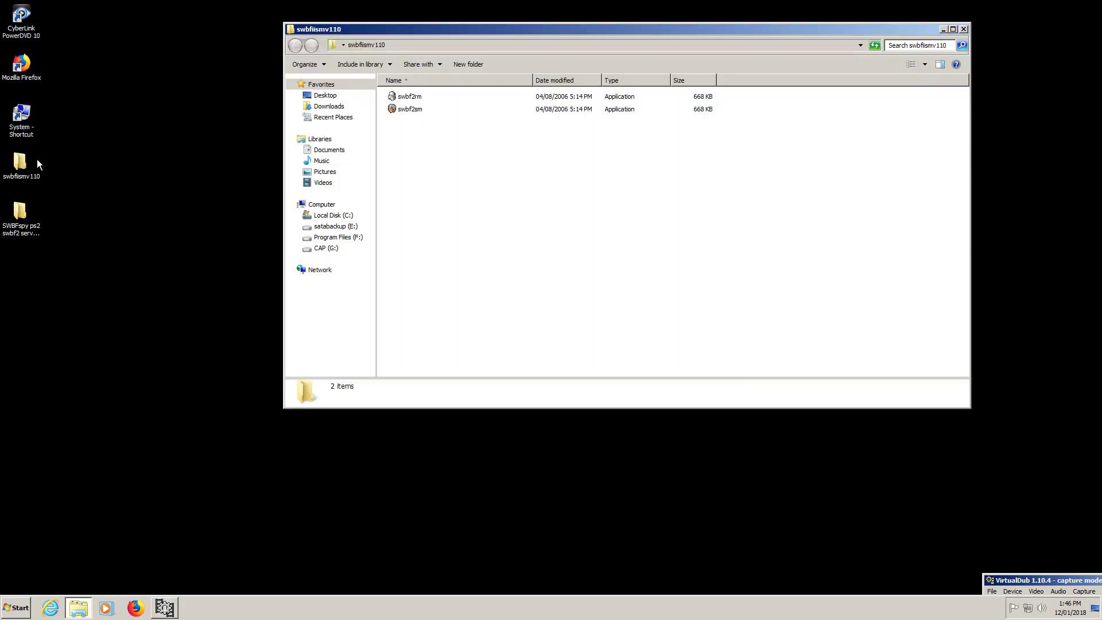
double_click(20, 212)
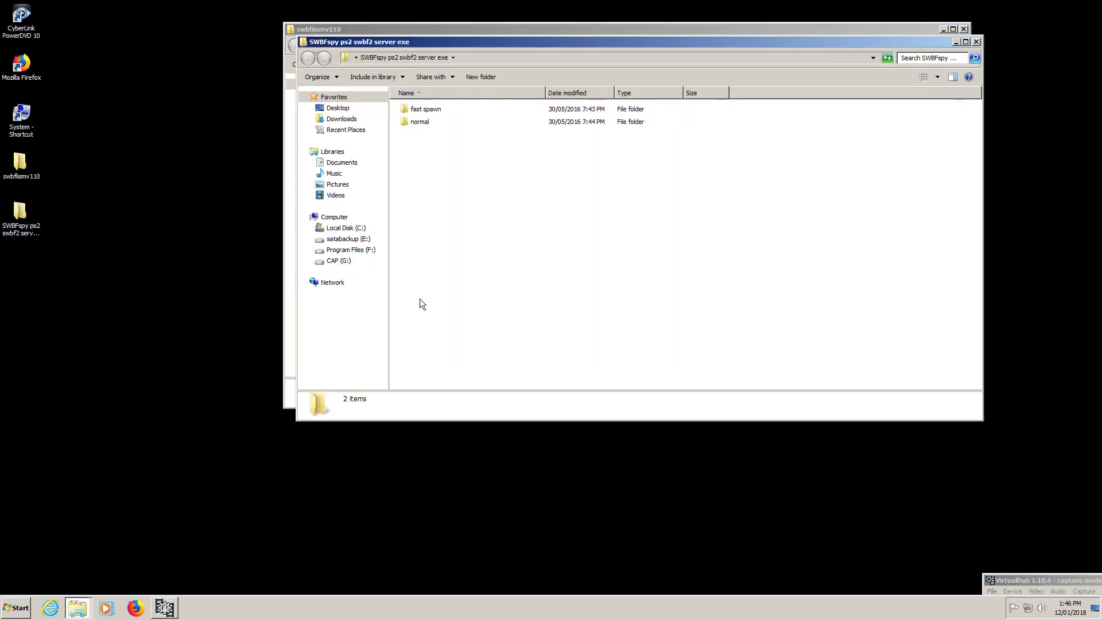
- Look through the installed LucasArts program entries for the Star Wars Battlefront II PS2 Dedicated Server
left_click(17, 607)
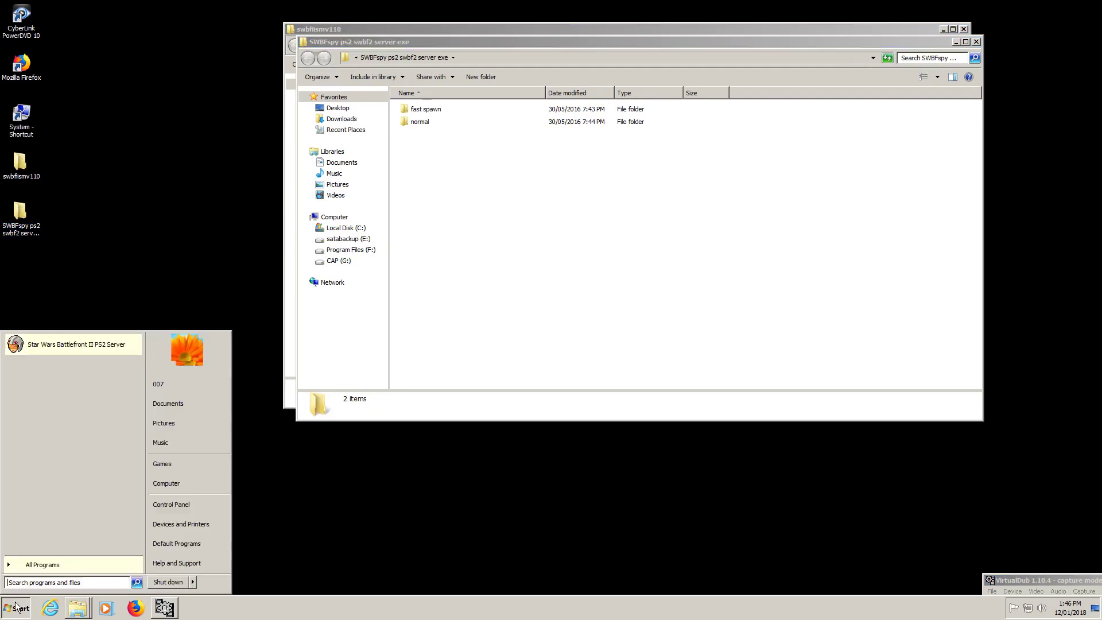
left_click(44, 568)
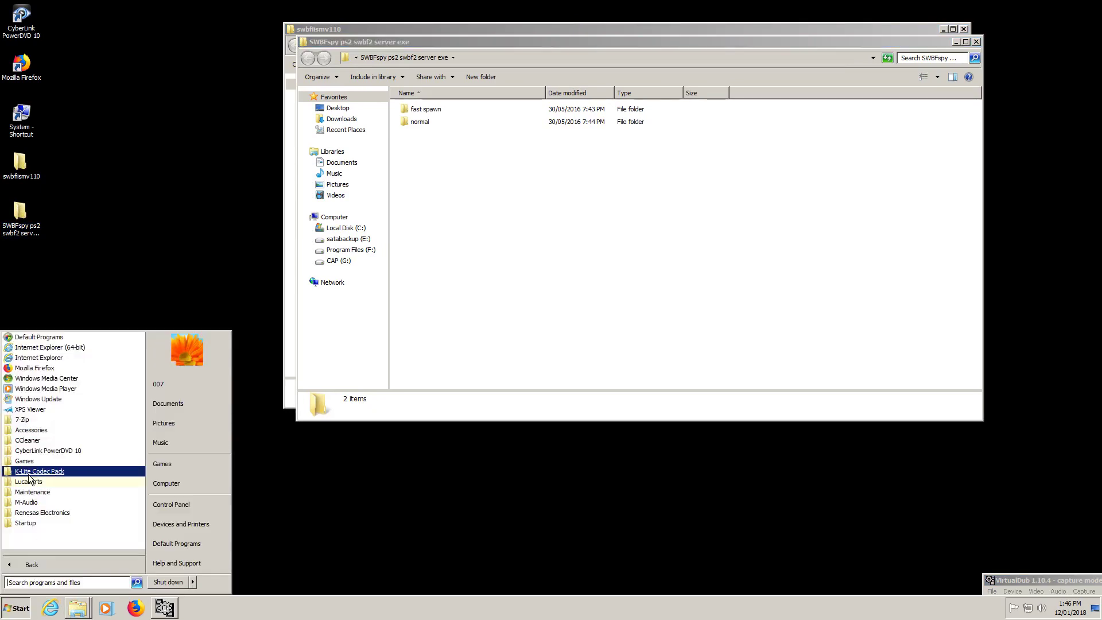
left_click(33, 483)
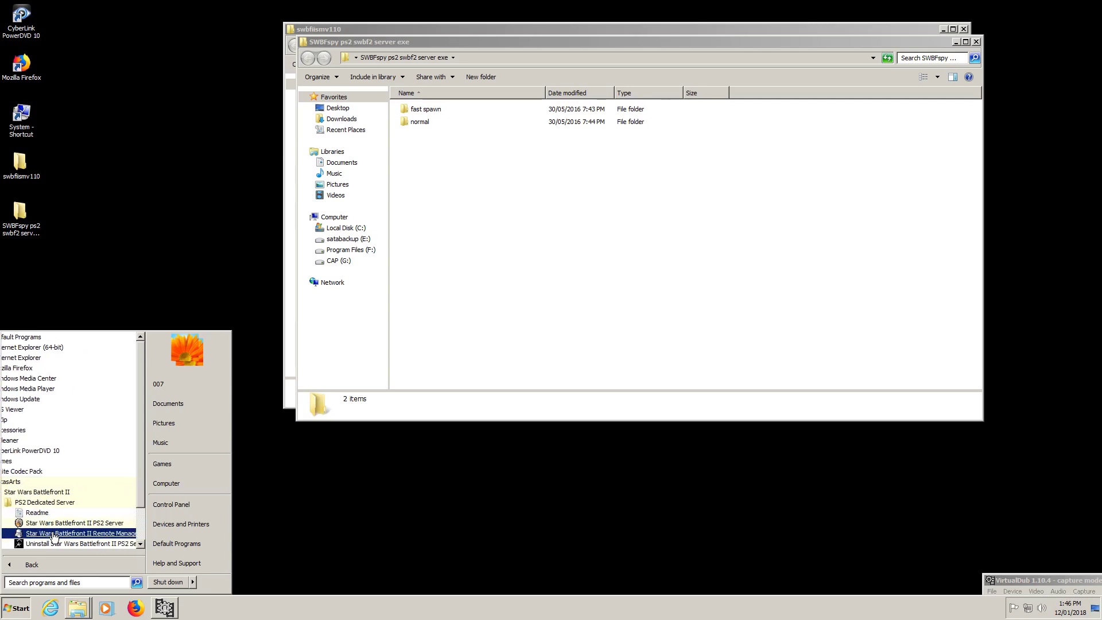
left_click(196, 267)
left_click(196, 263)
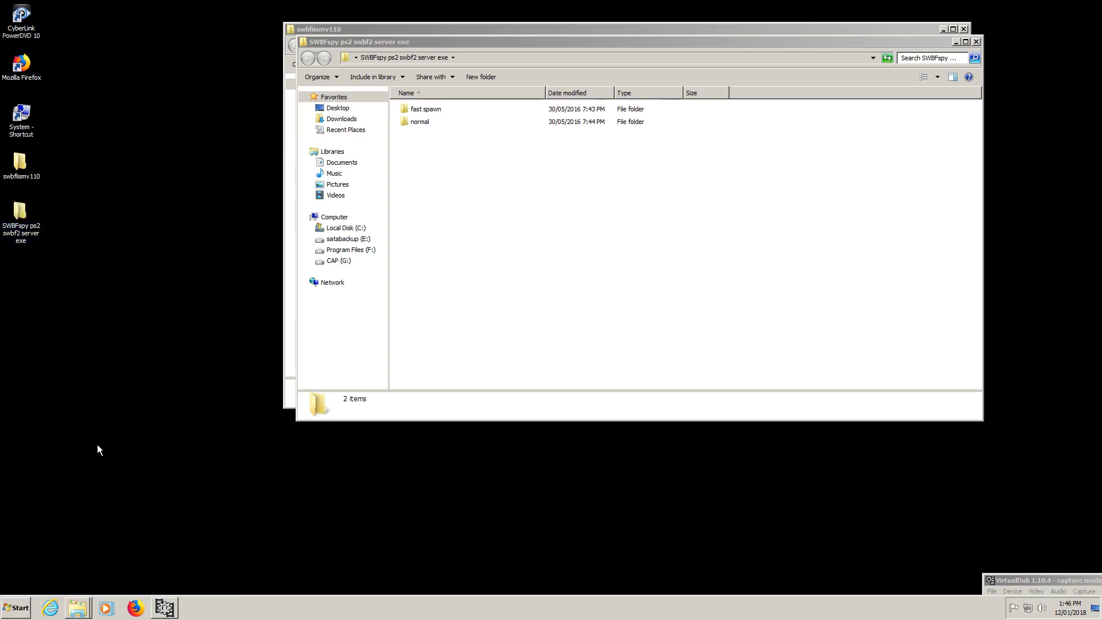
- Open the Star Wars Battlefront II PS2 Server folder inside LucasArts in Program Files (x86) on the C: drive
left_click(346, 228)
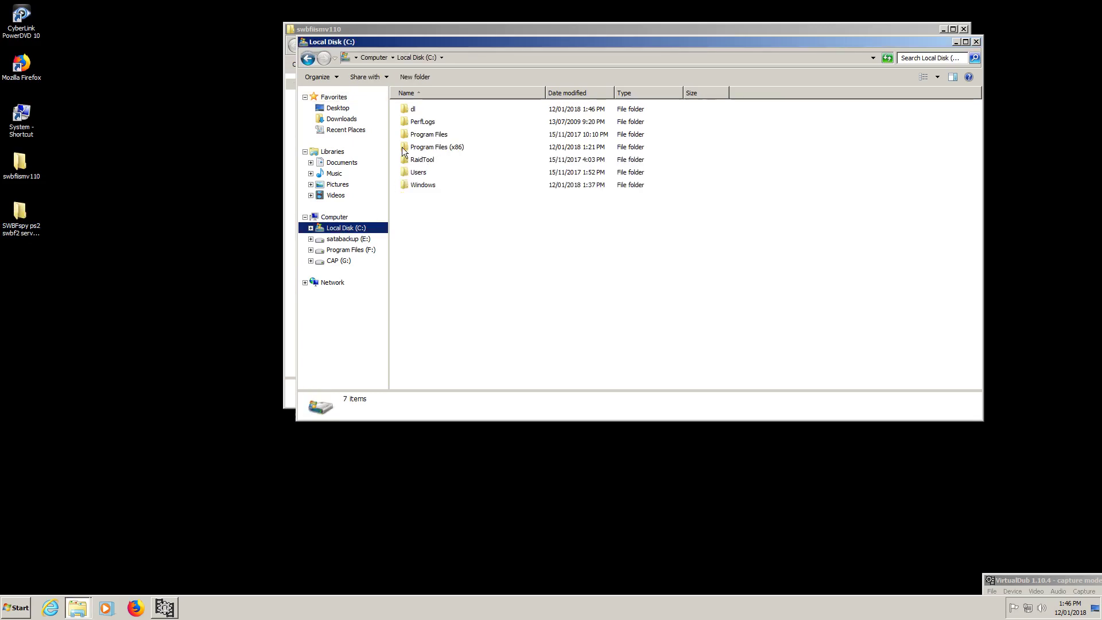
double_click(449, 149)
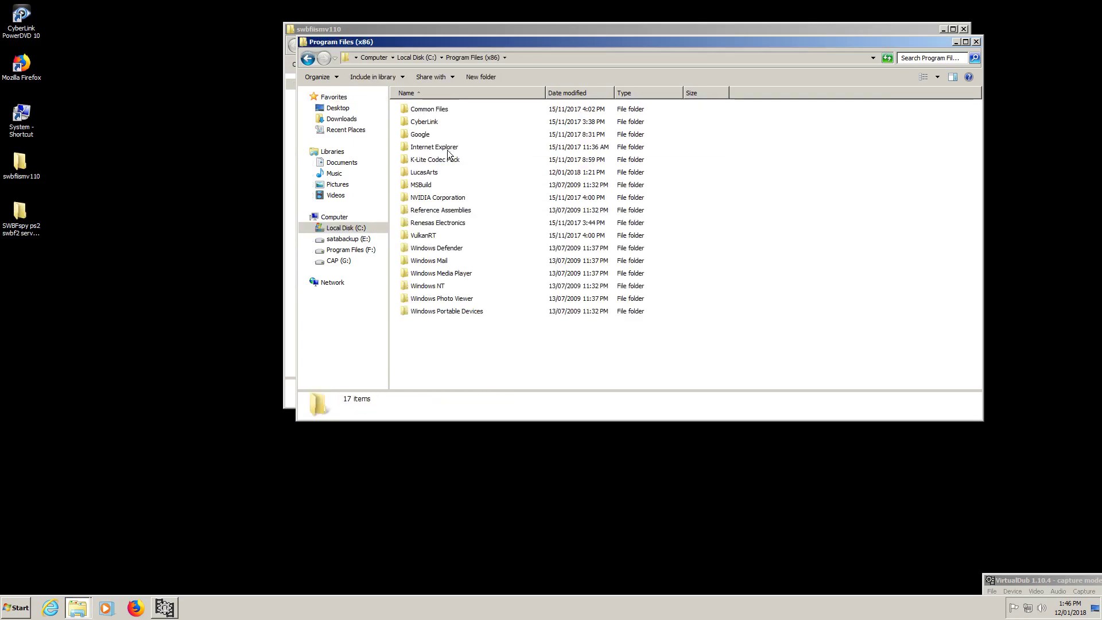
double_click(416, 174)
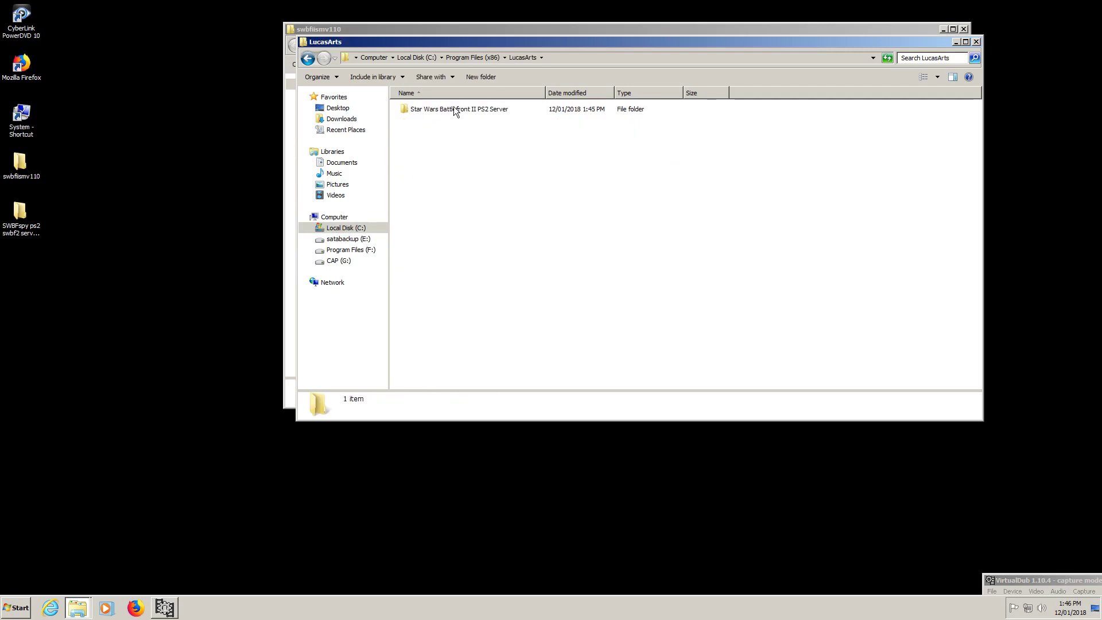
double_click(454, 109)
- Delete the original BattlefrontII application from the server folder
left_click(426, 148)
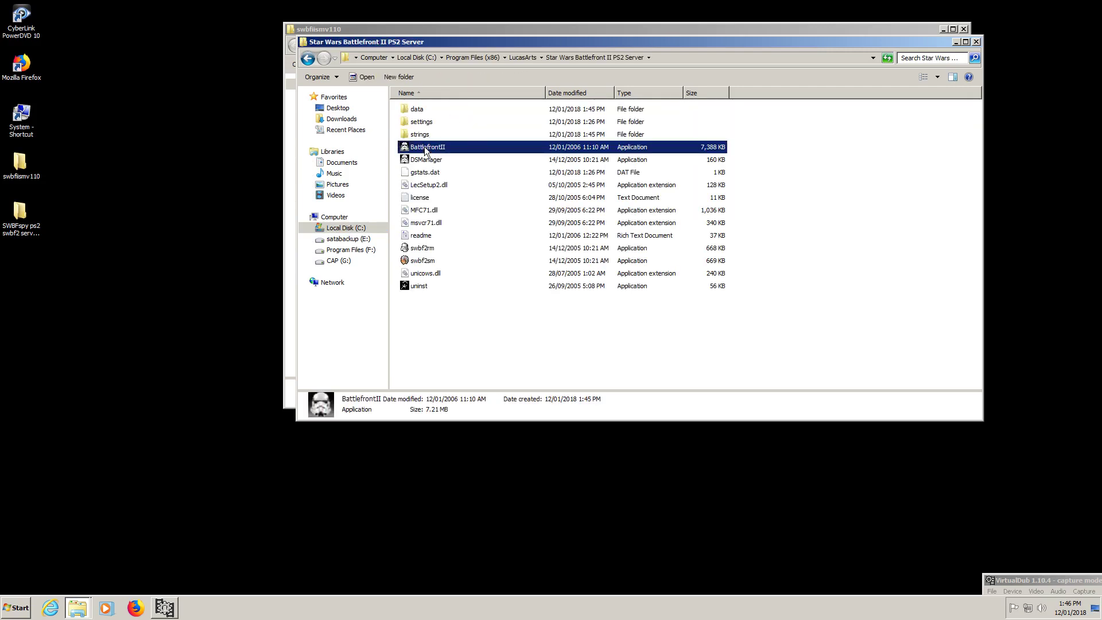
right_click(426, 149)
left_click(471, 285)
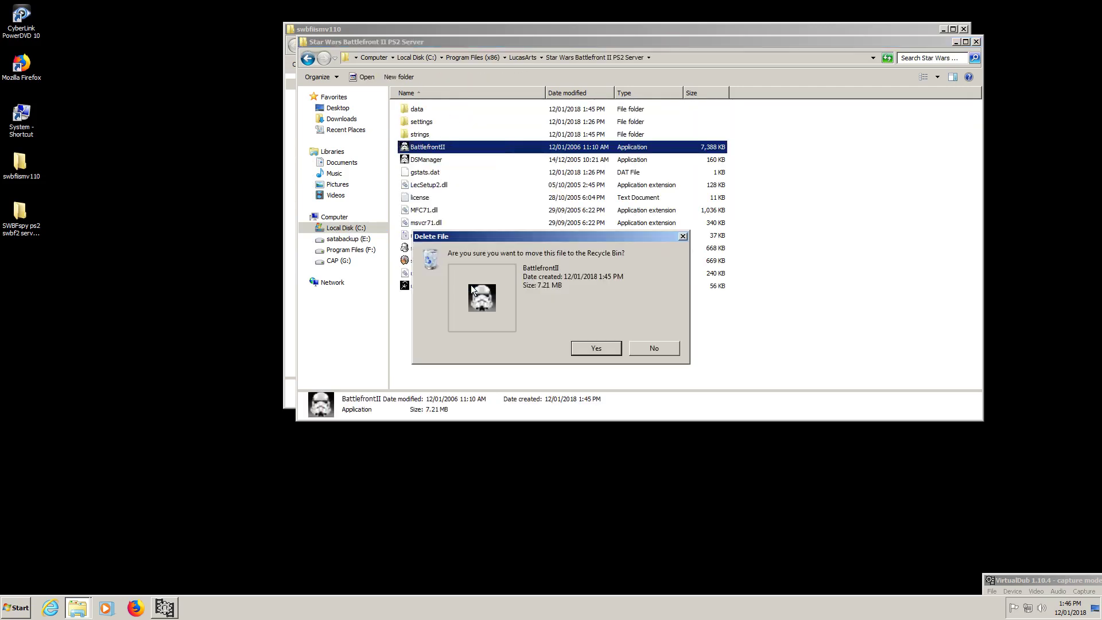
left_click(582, 347)
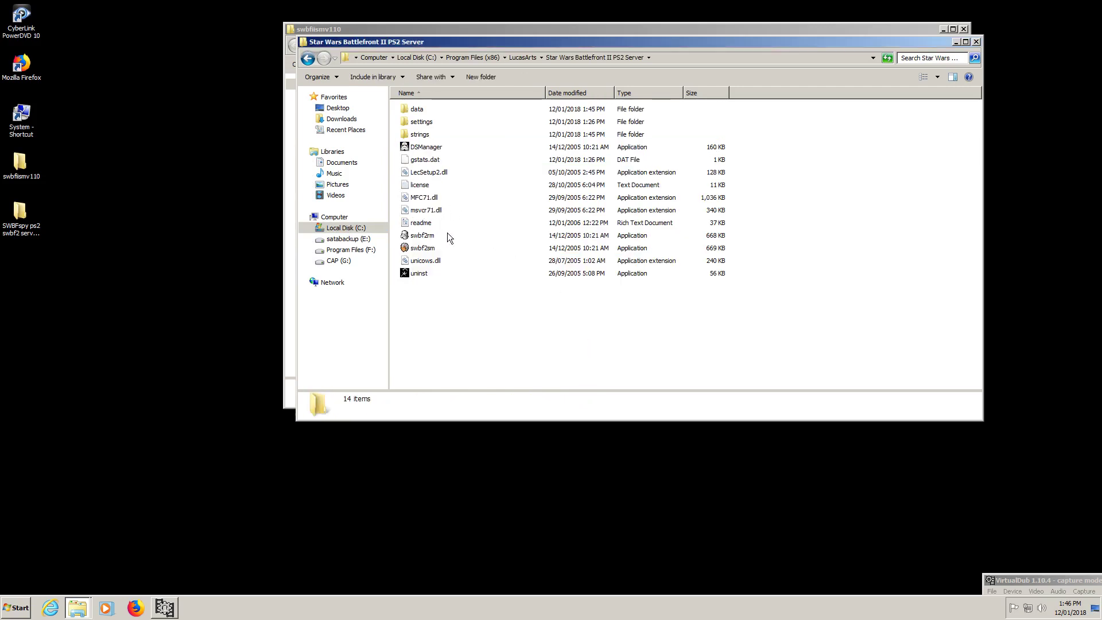
- Delete the swbf2rm and swbf2sm applications and the readme document from the server folder
left_click_drag(446, 232, 423, 247)
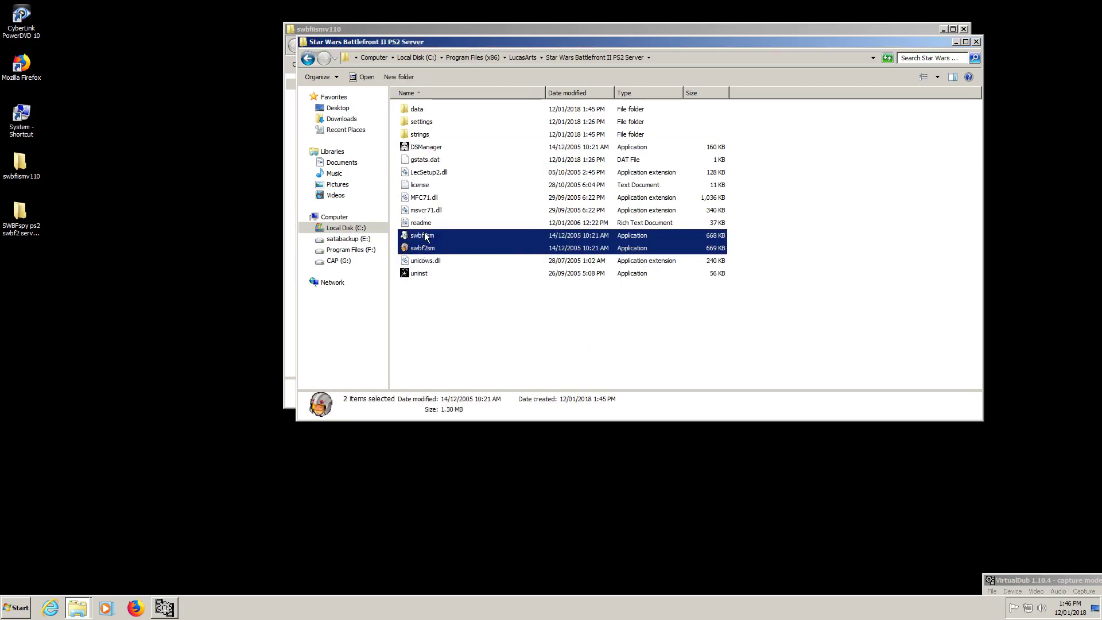
right_click(425, 247)
left_click(475, 331)
left_click(594, 312)
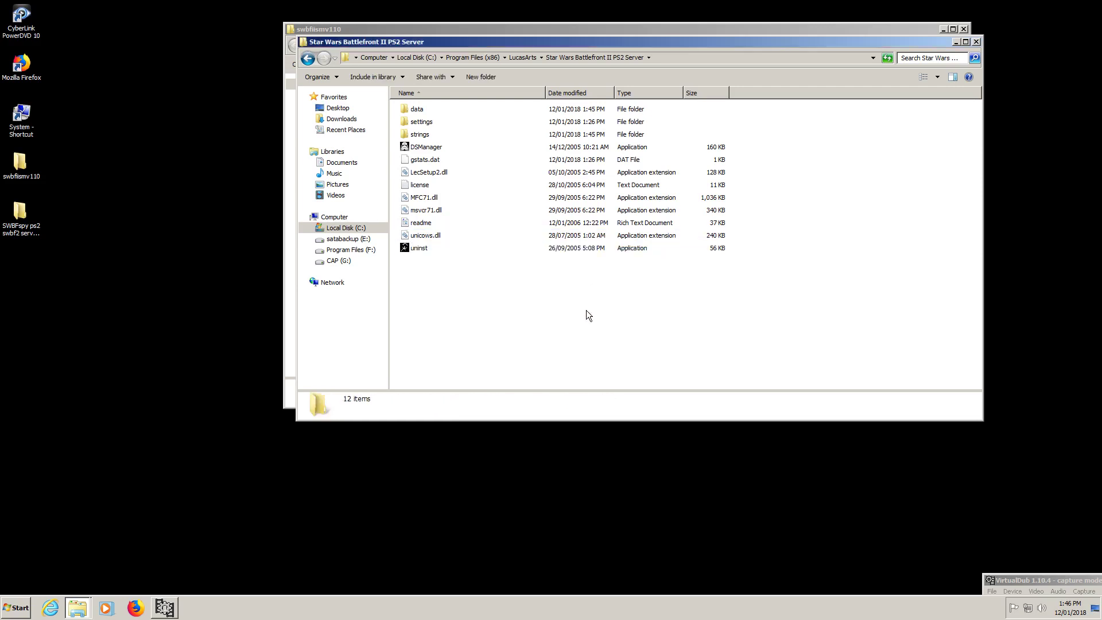
right_click(416, 225)
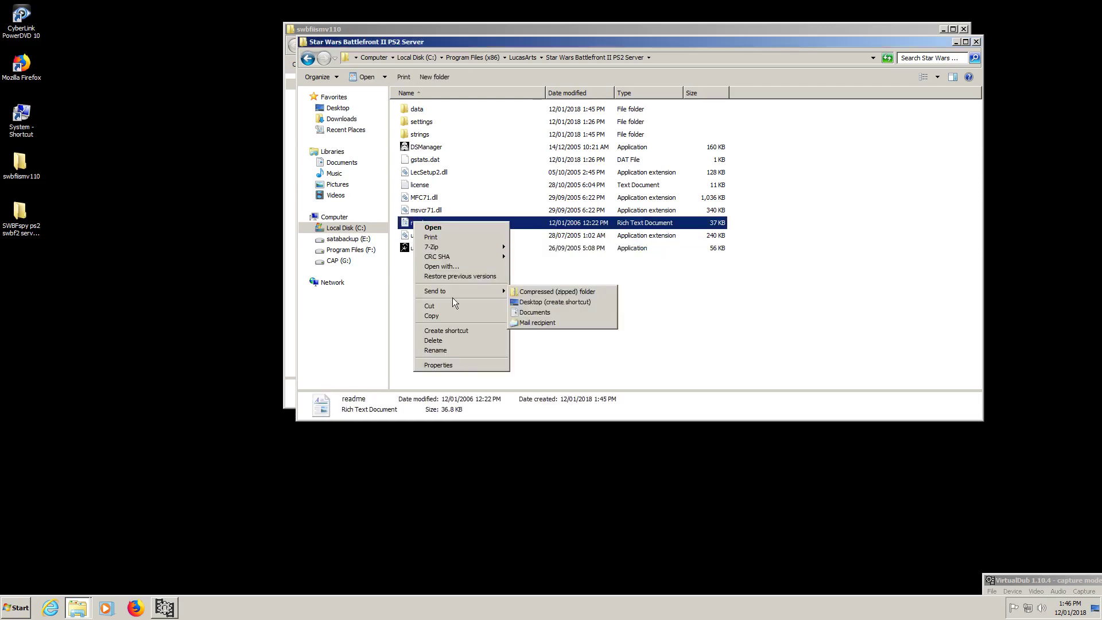
left_click(450, 339)
left_click(584, 348)
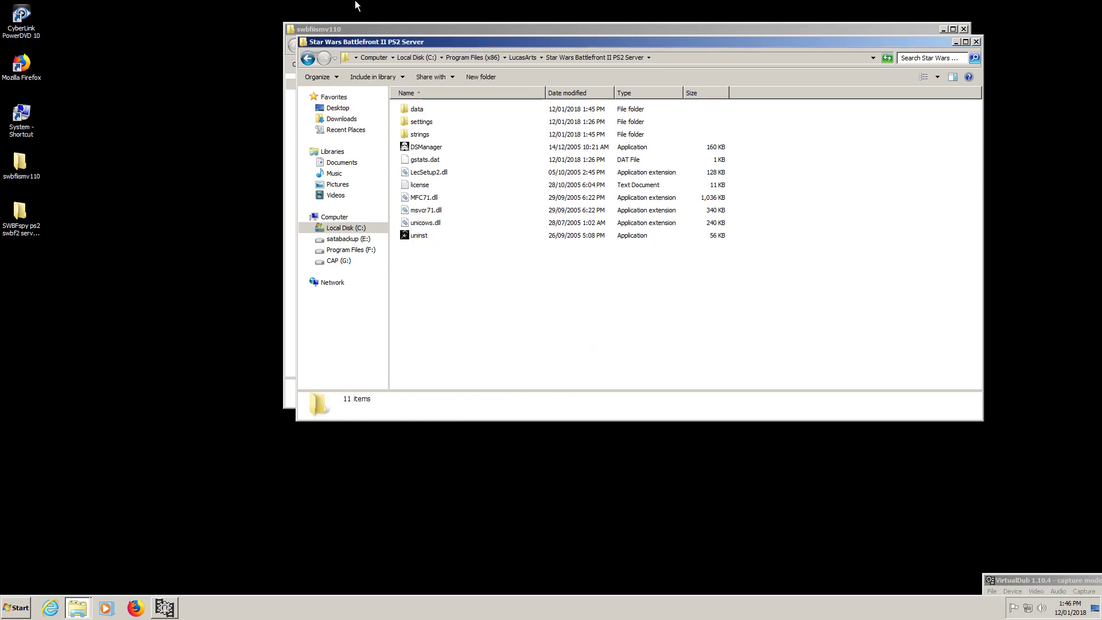
- Copy swbf2rm and swbf2sm from the desktop's swbfiismv110 folder into the Star Wars Battlefront II PS2 Server folder
double_click(21, 166)
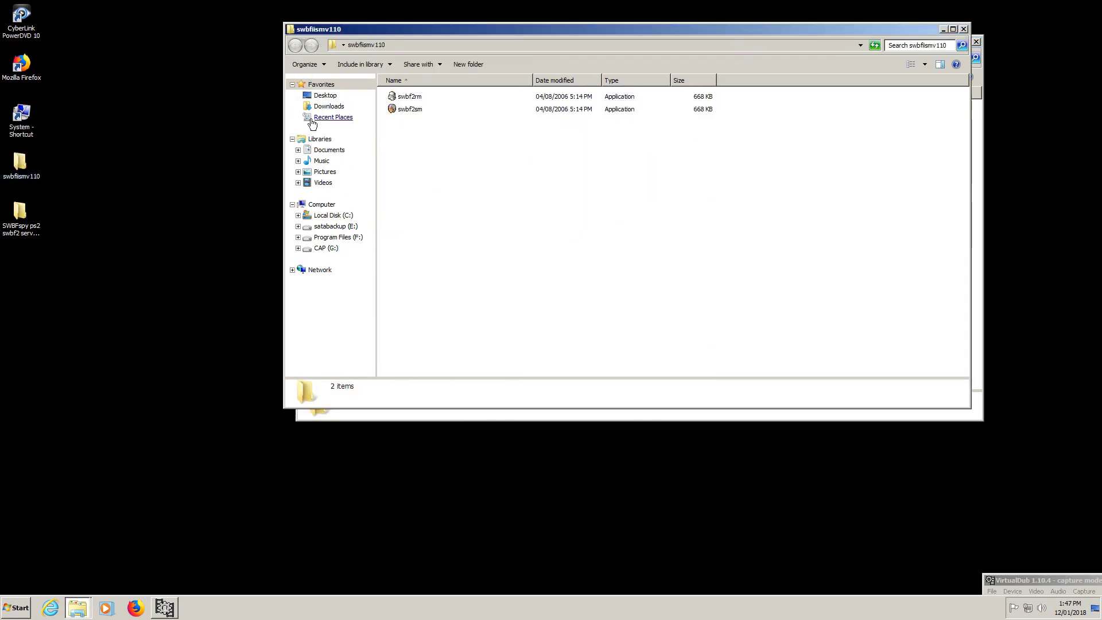
left_click_drag(407, 127, 417, 96)
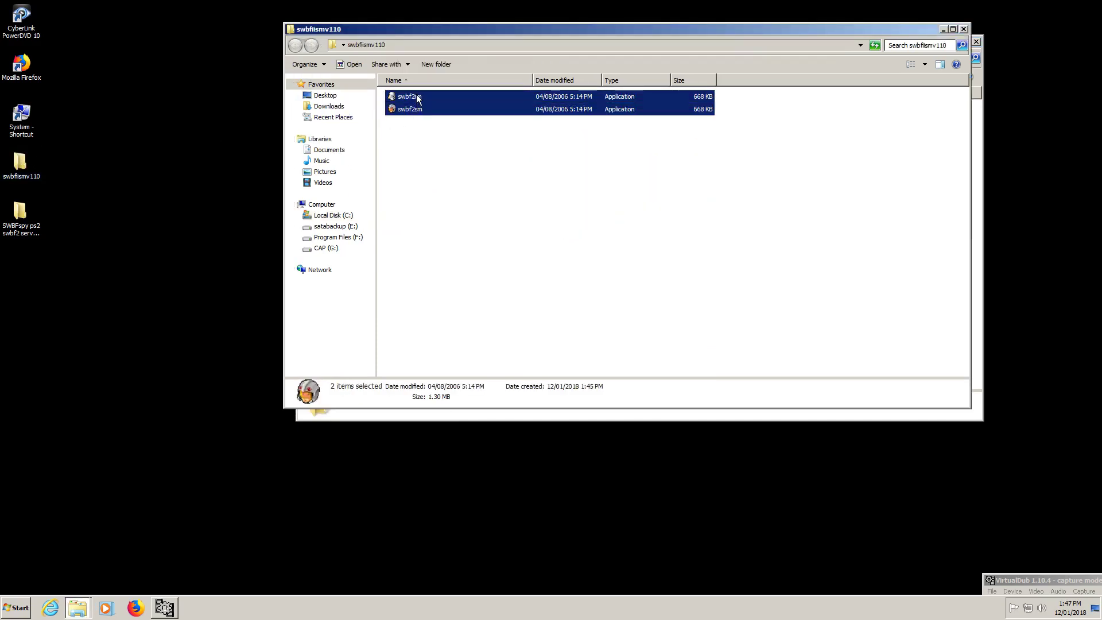
right_click(415, 95)
left_click(464, 185)
left_click(963, 29)
right_click(432, 267)
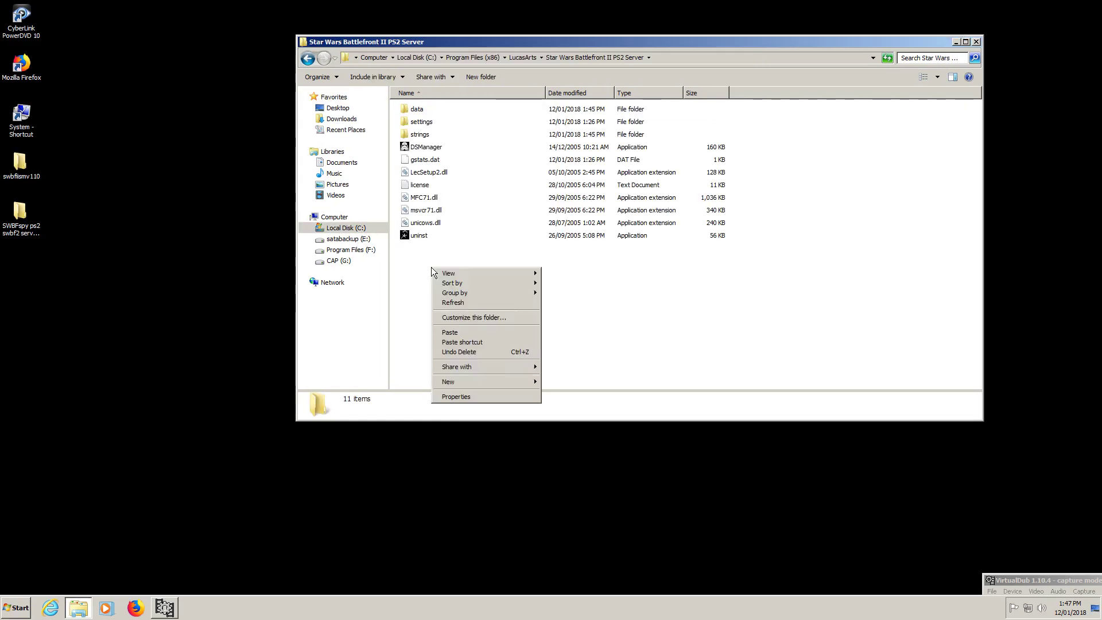
left_click(476, 334)
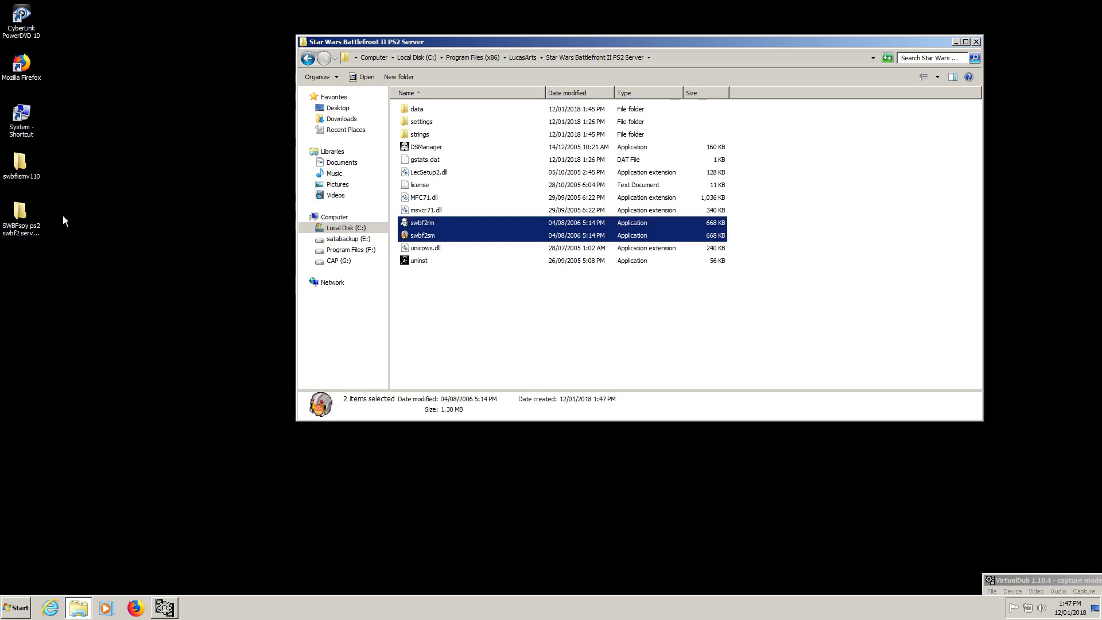
- Copy SWBFspyBattlefrontII from the normal subfolder of SWBFspy ps2 swbf2 server exe into the Star Wars Battlefront II PS2 Server folder
double_click(19, 214)
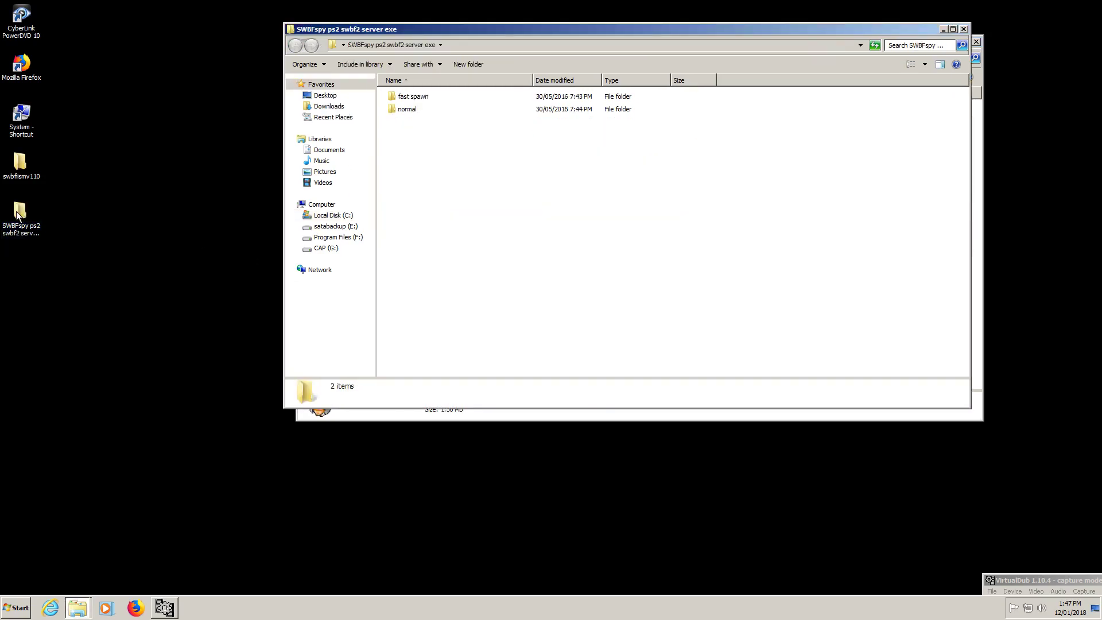
double_click(414, 108)
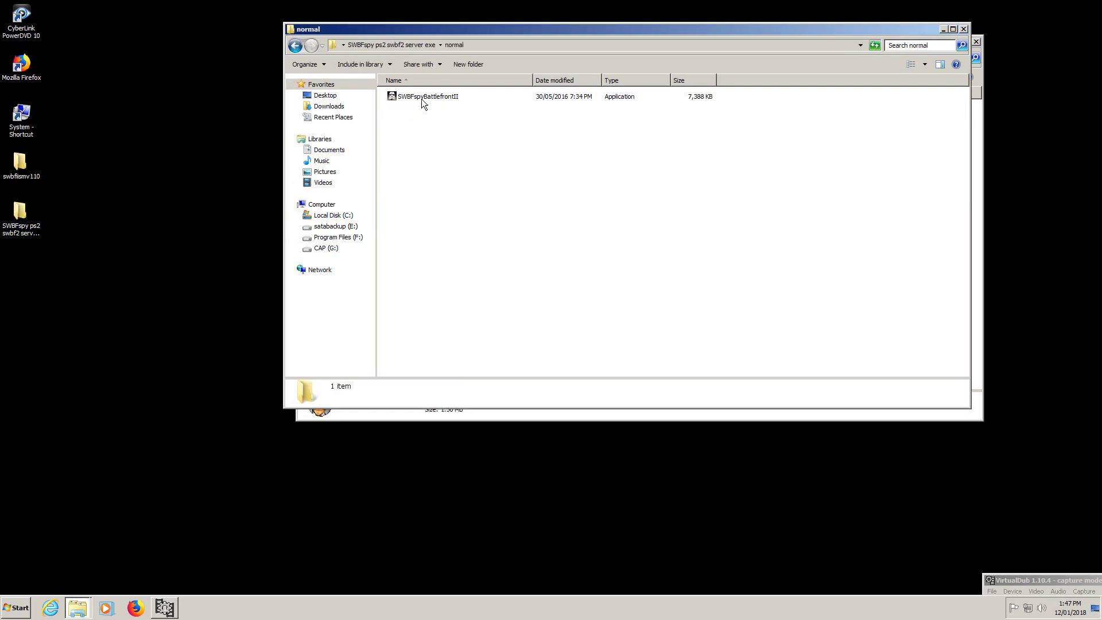
right_click(425, 95)
left_click(484, 224)
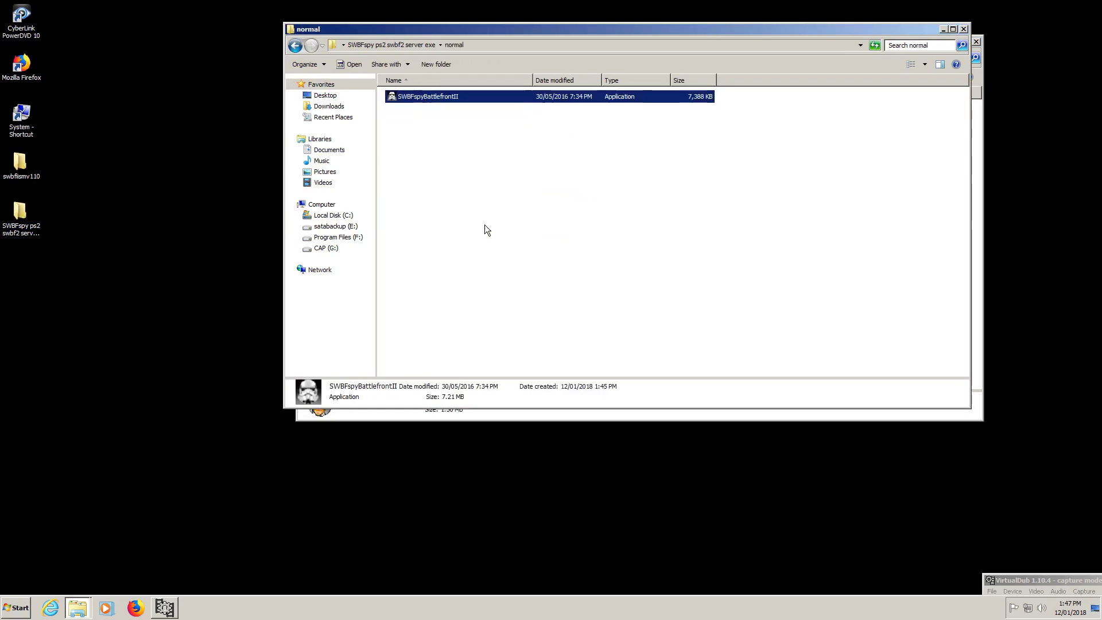
left_click(965, 28)
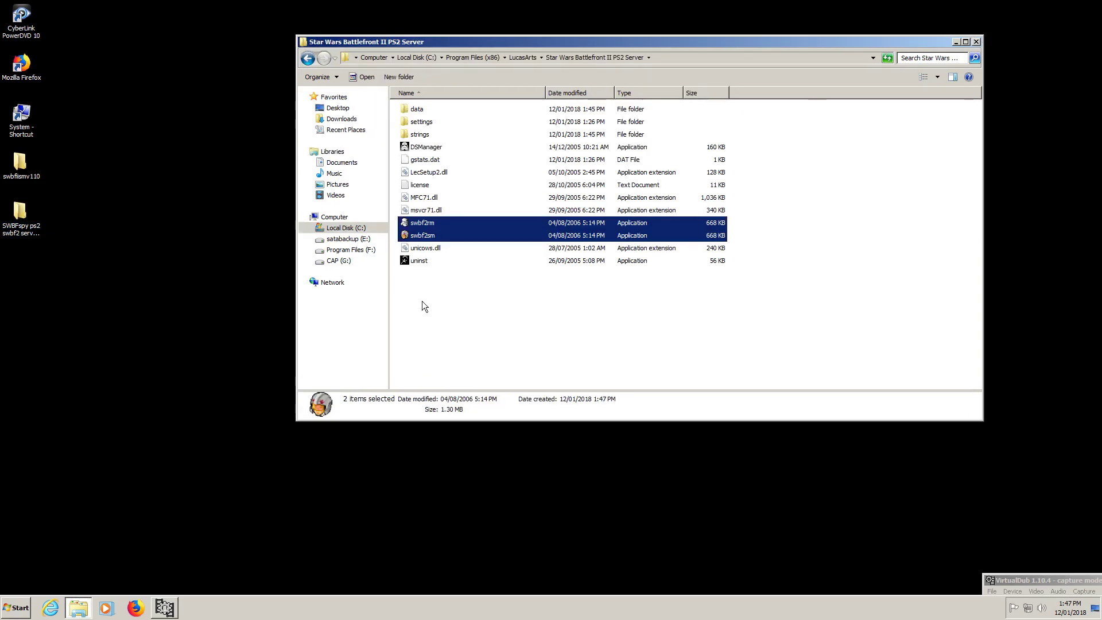
right_click(441, 298)
left_click(480, 363)
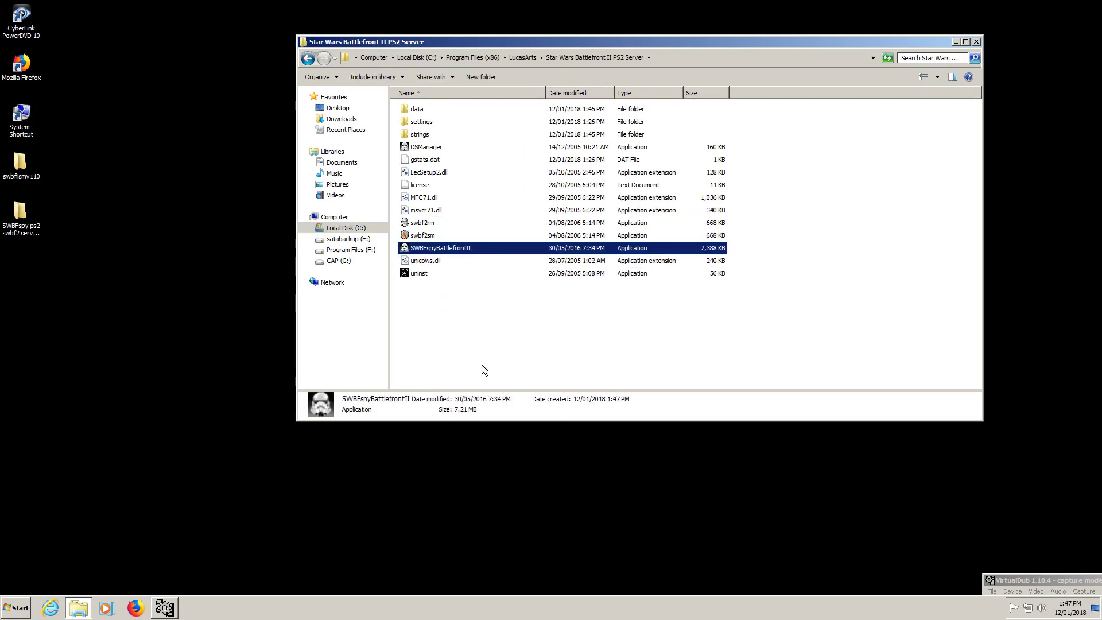
- Rename the SWBFspyBattlefrontII application as BattlefrontII and close the server folder
left_click(442, 250)
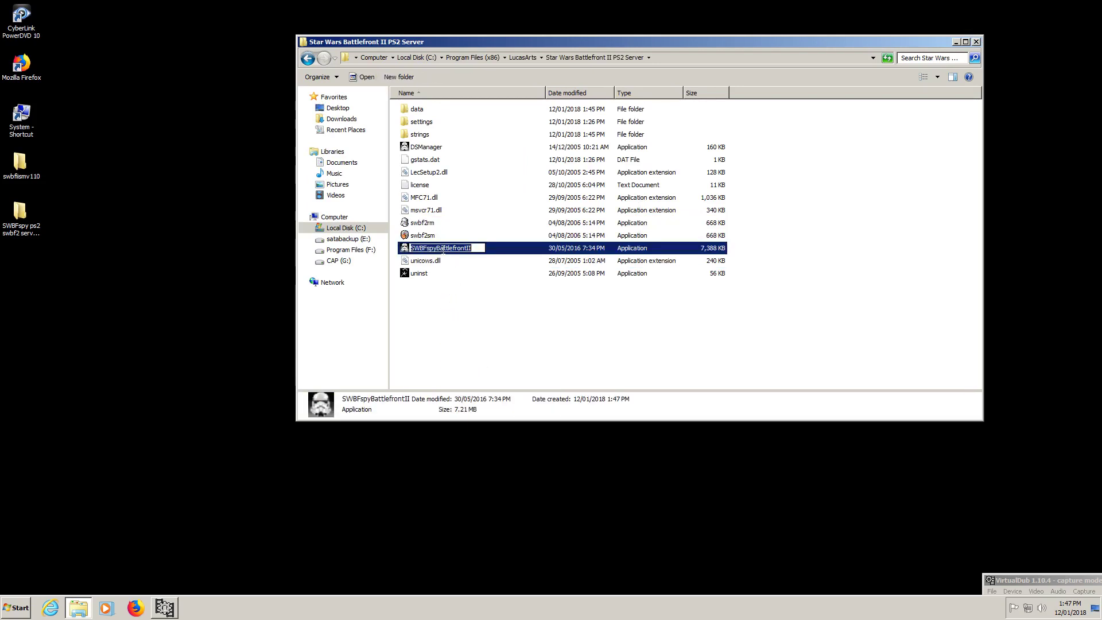
left_click(436, 248)
left_click_drag(435, 248, 391, 250)
key("BackSpace")
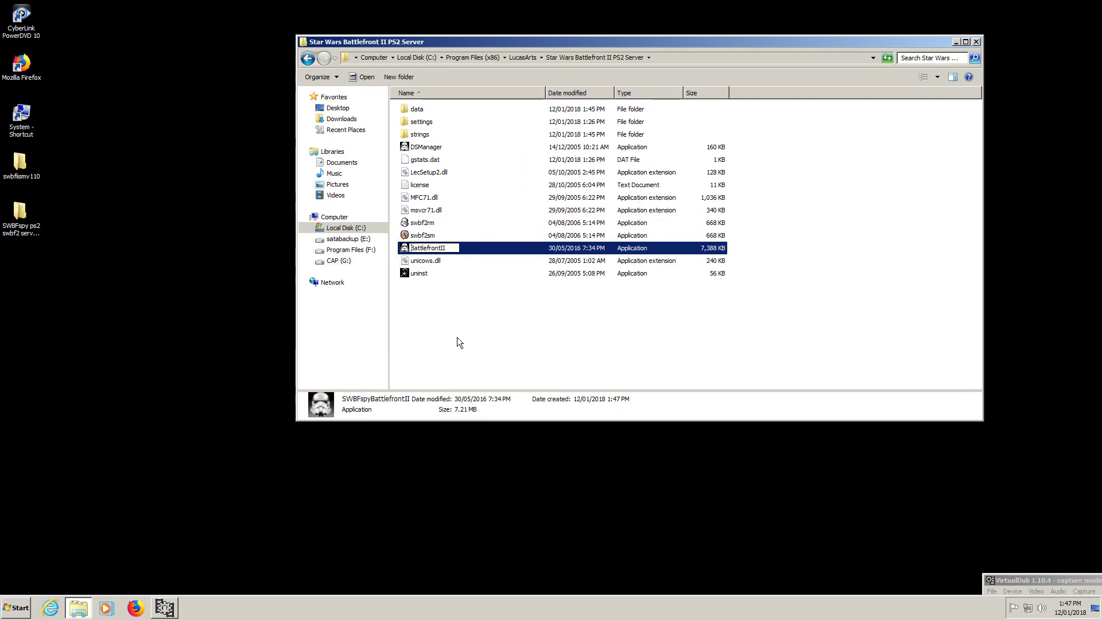
left_click(498, 324)
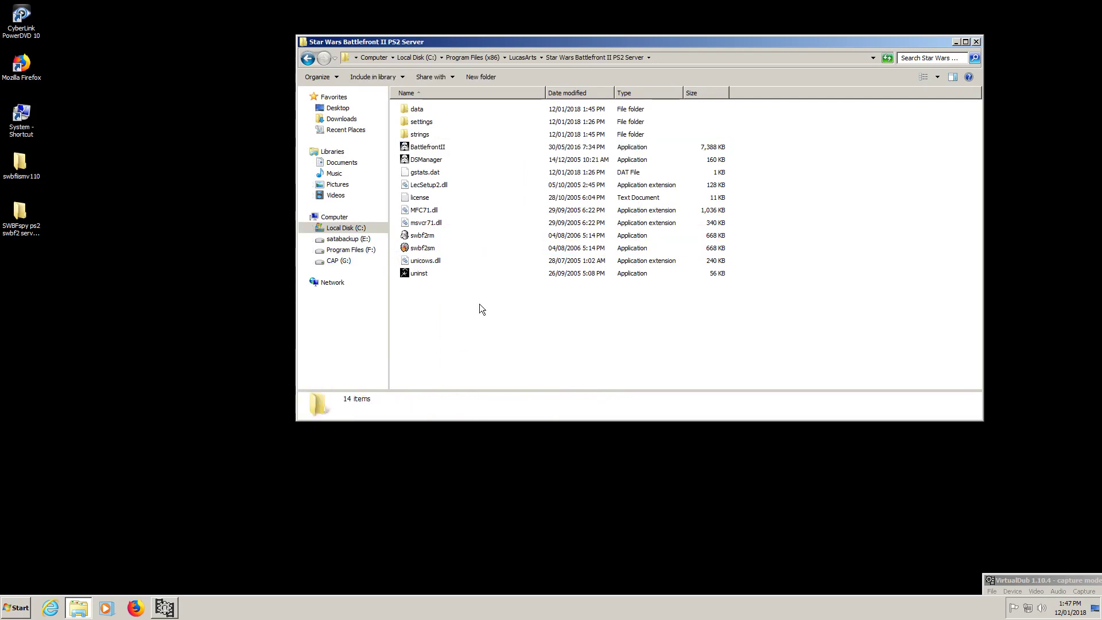
left_click(976, 42)
- Create a desktop shortcut for Star Wars Battlefront II PS2 Server from the LucasArts PS2 Dedicated Server program entries
left_click(15, 609)
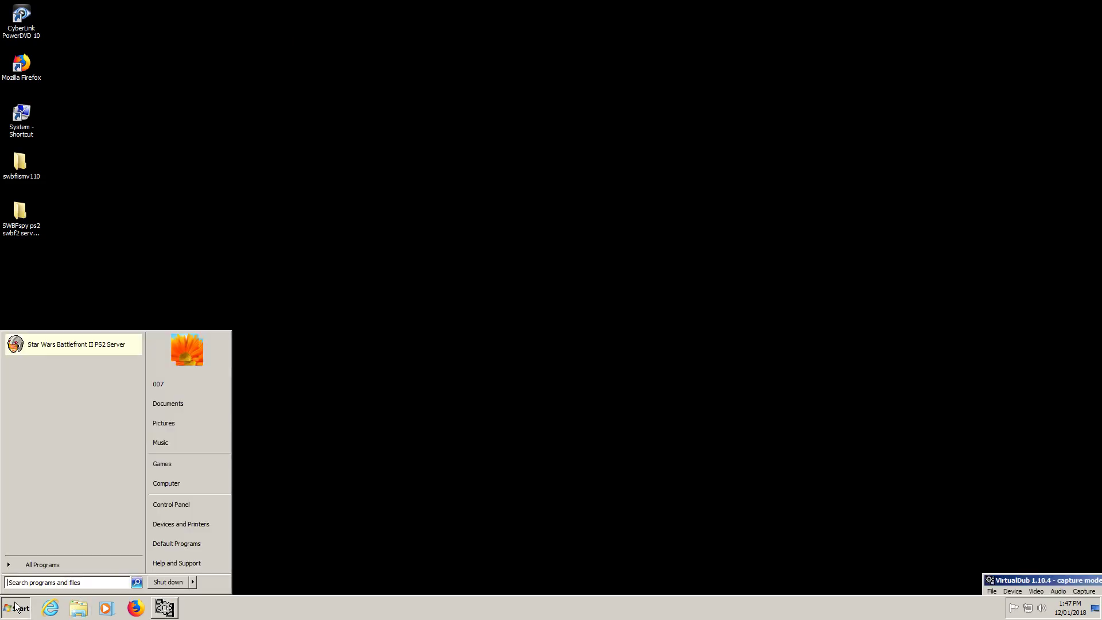
left_click(46, 566)
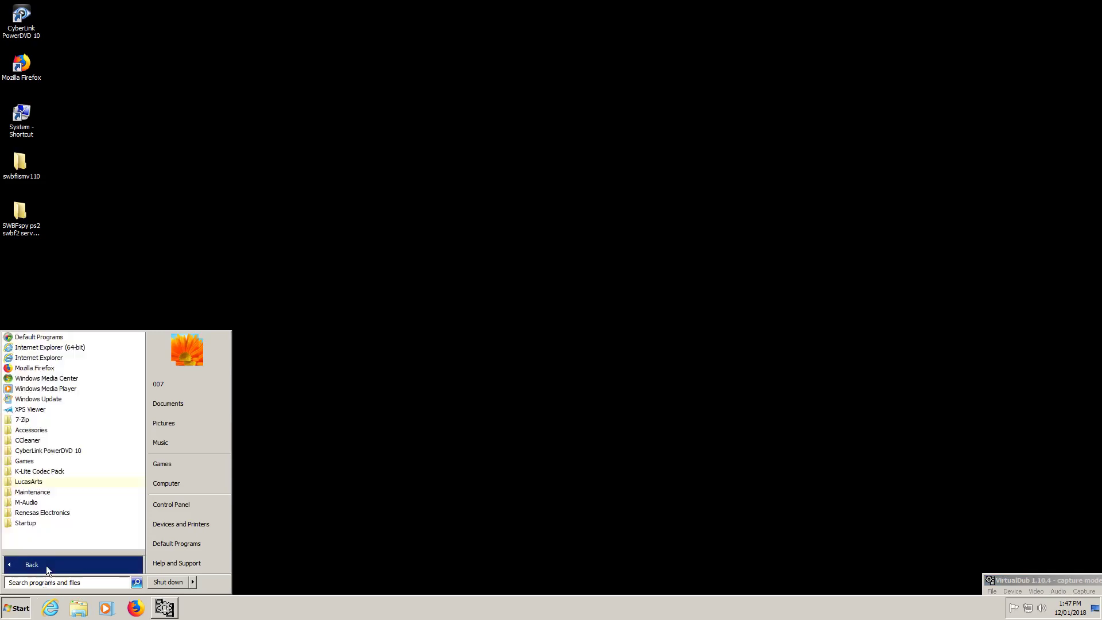
left_click(30, 483)
left_click(47, 492)
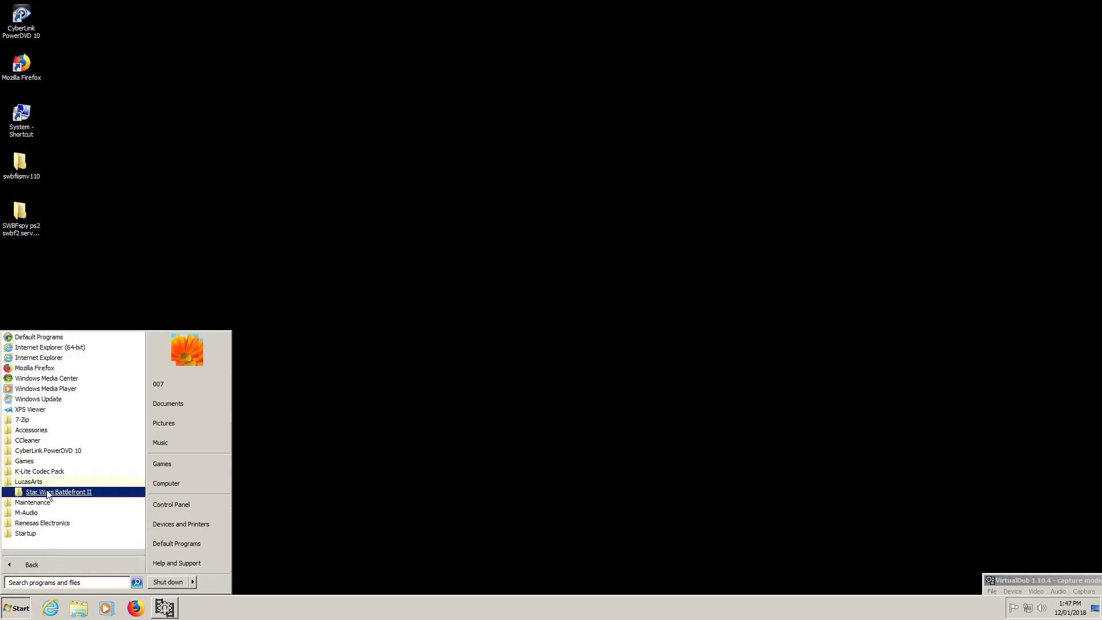
left_click(70, 501)
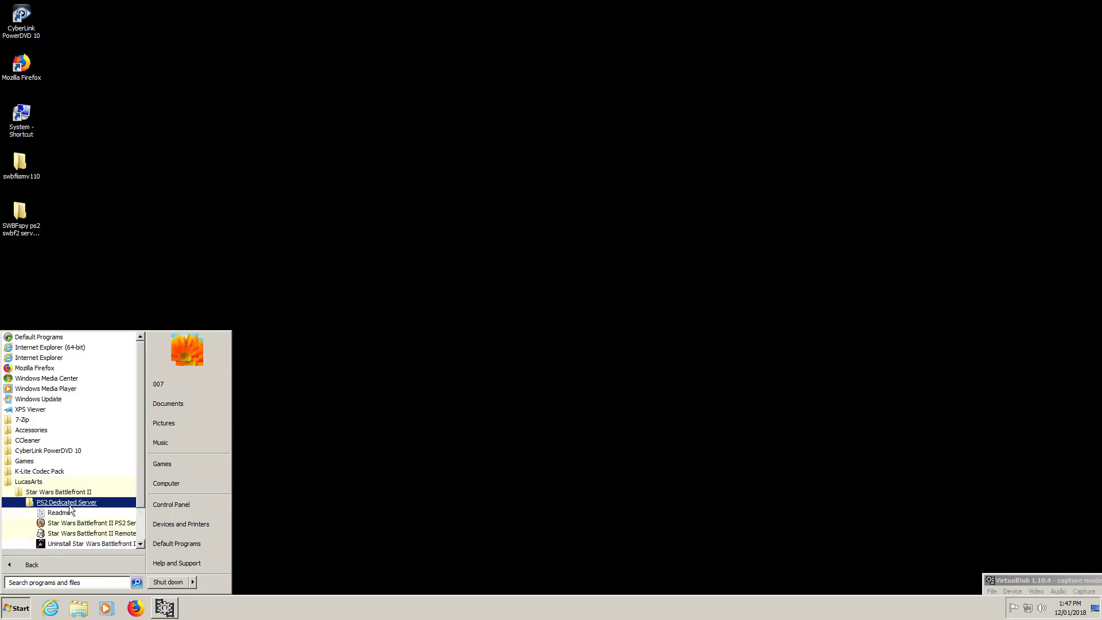
left_click_drag(142, 487, 135, 525)
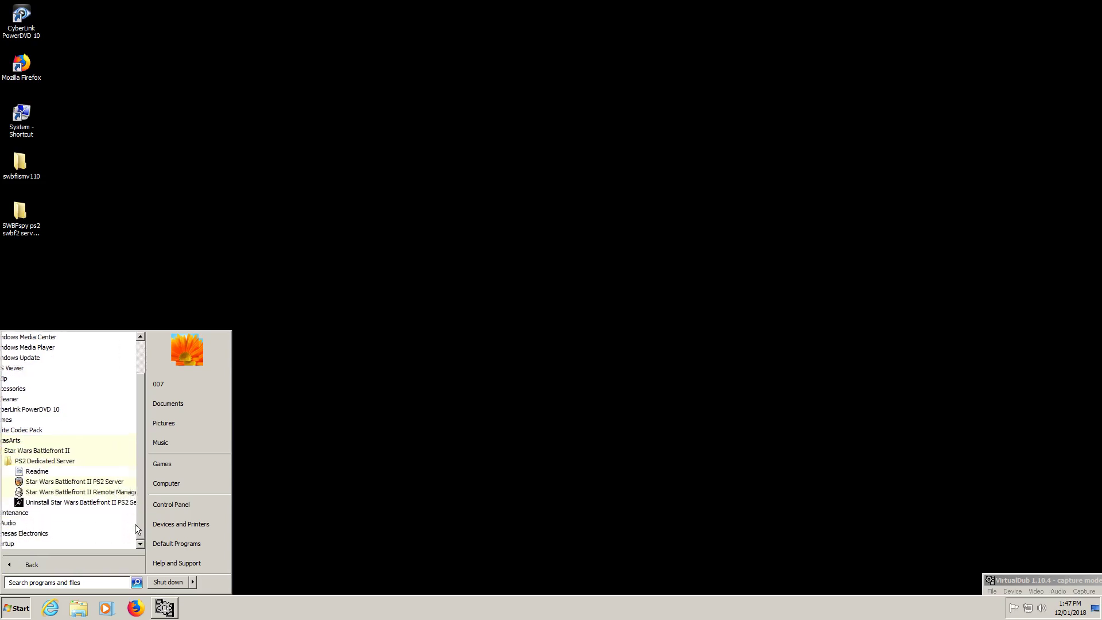
right_click(95, 483)
mouse_move(146, 400)
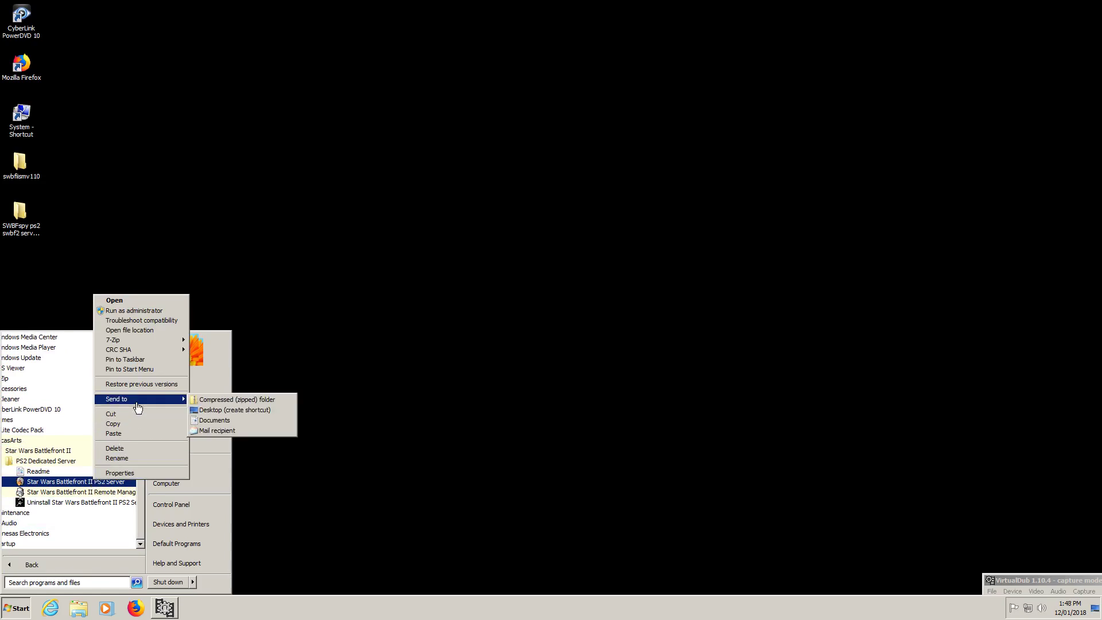
left_click(286, 413)
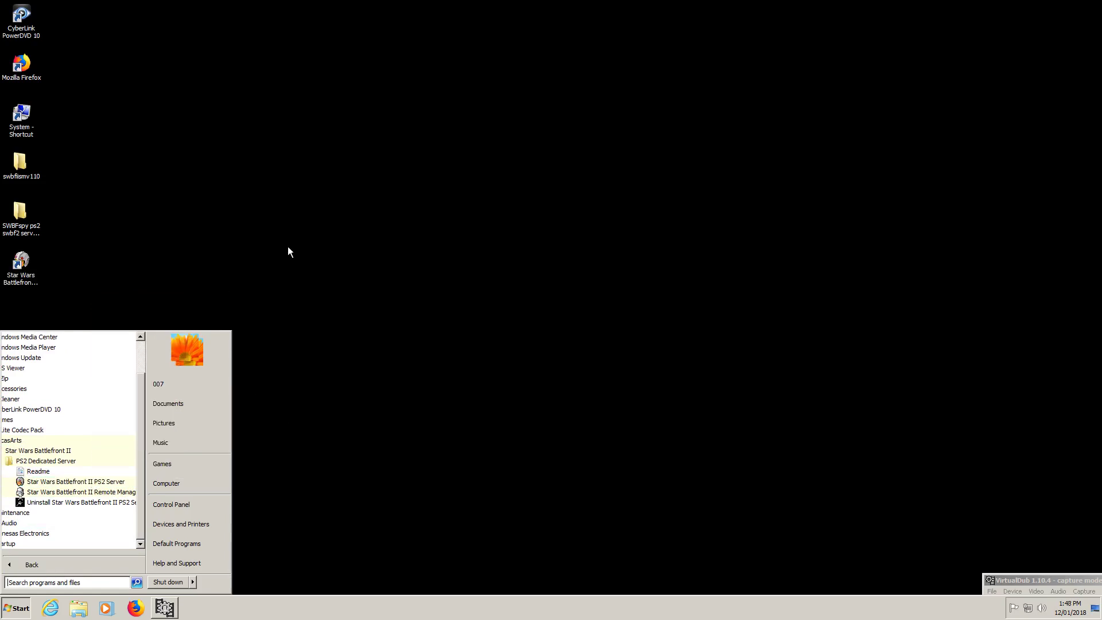
left_click(289, 247)
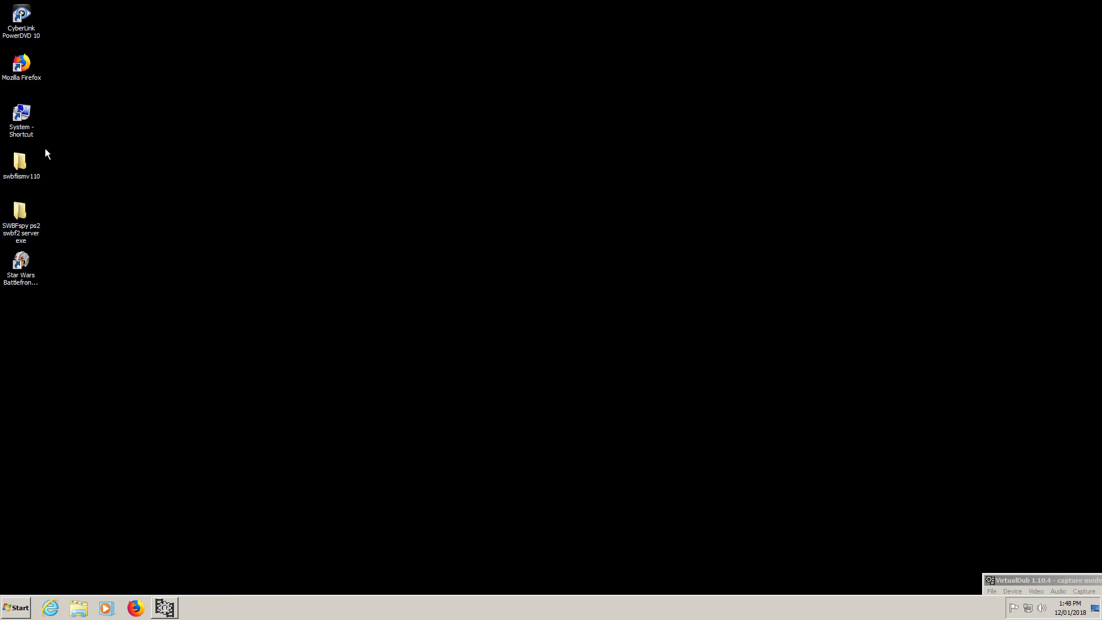
- Launch the Star Wars Battlefront II server manager from the desktop shortcut and review its Game, Friendly Fire, Misc, Admin and Status settings
double_click(22, 262)
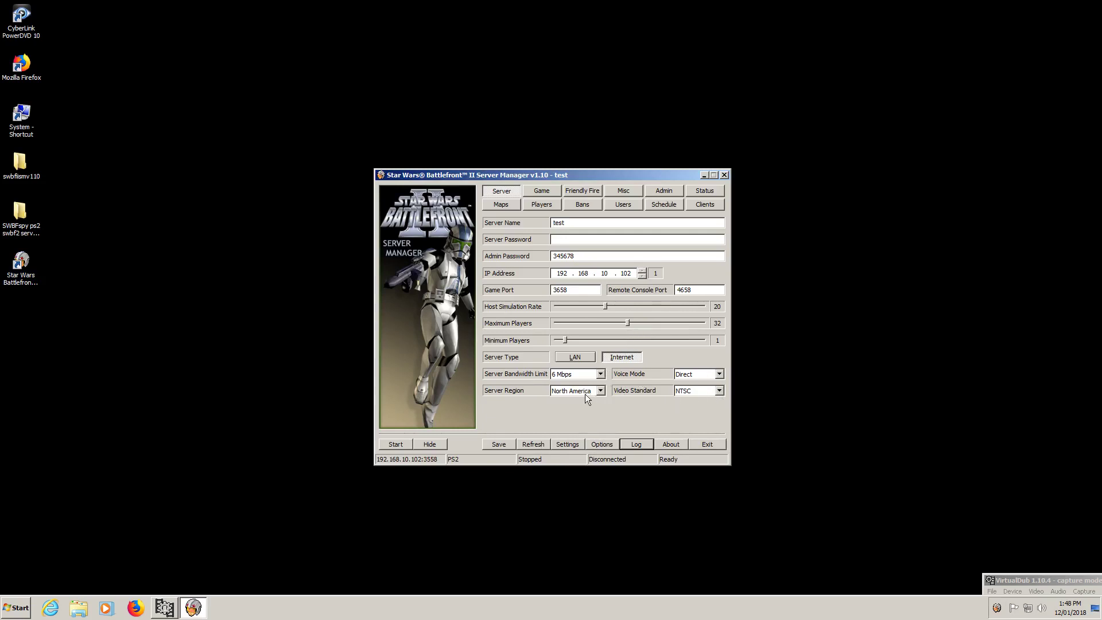
left_click(552, 195)
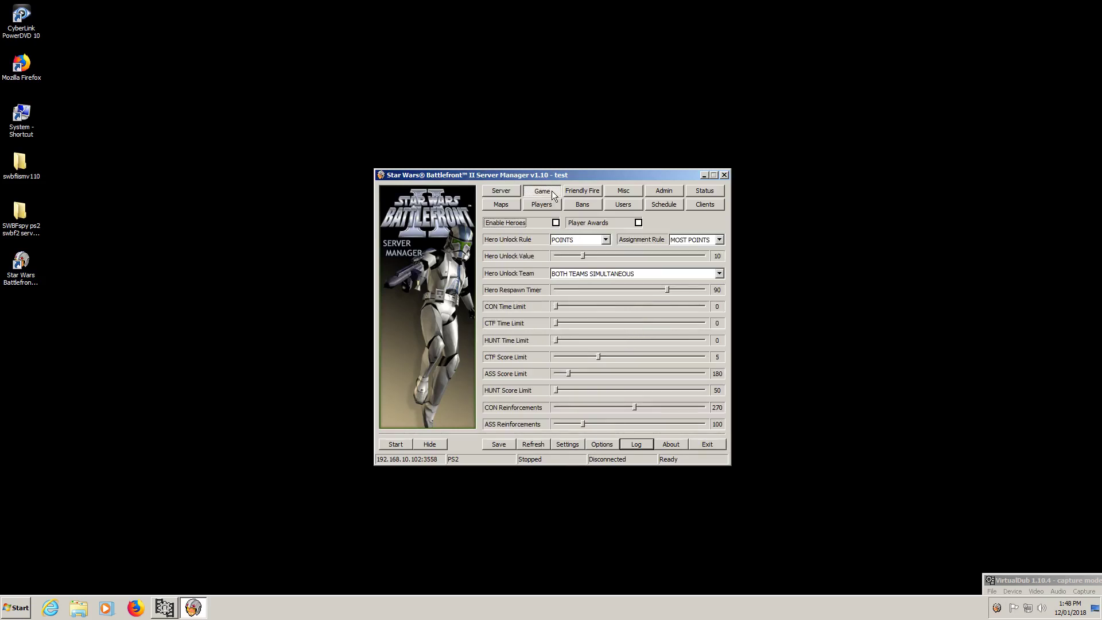
left_click(593, 193)
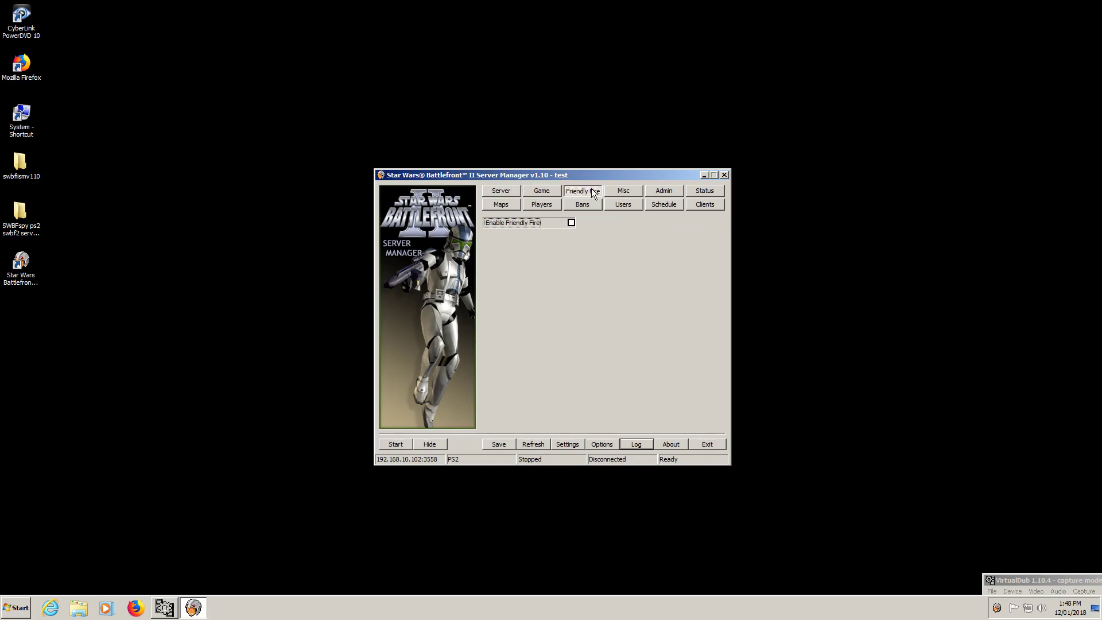
left_click(630, 190)
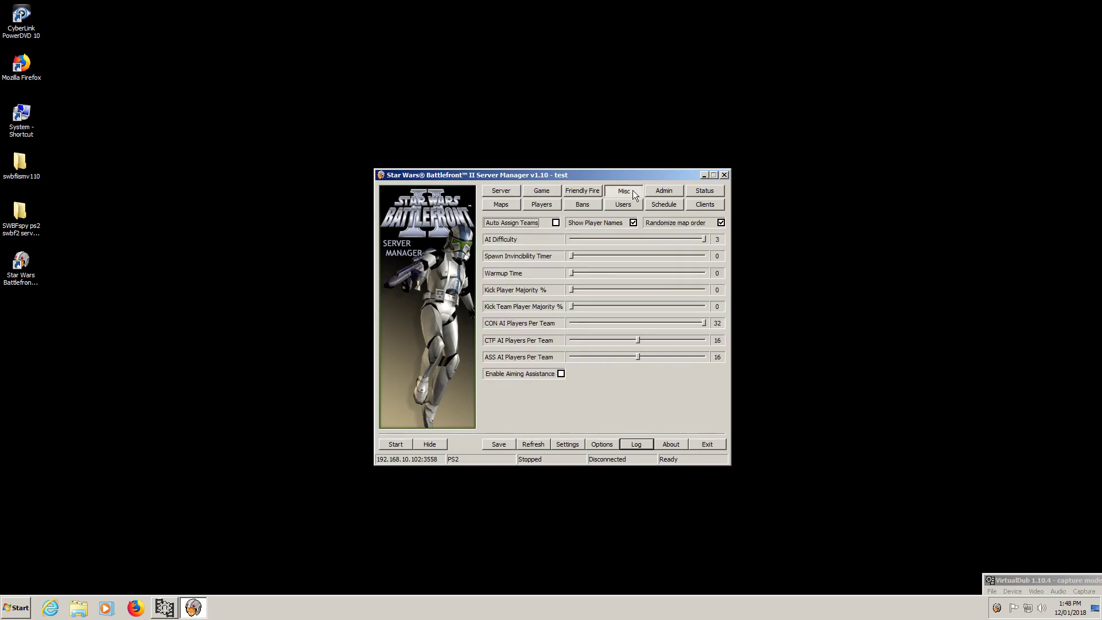
left_click(667, 192)
left_click(703, 192)
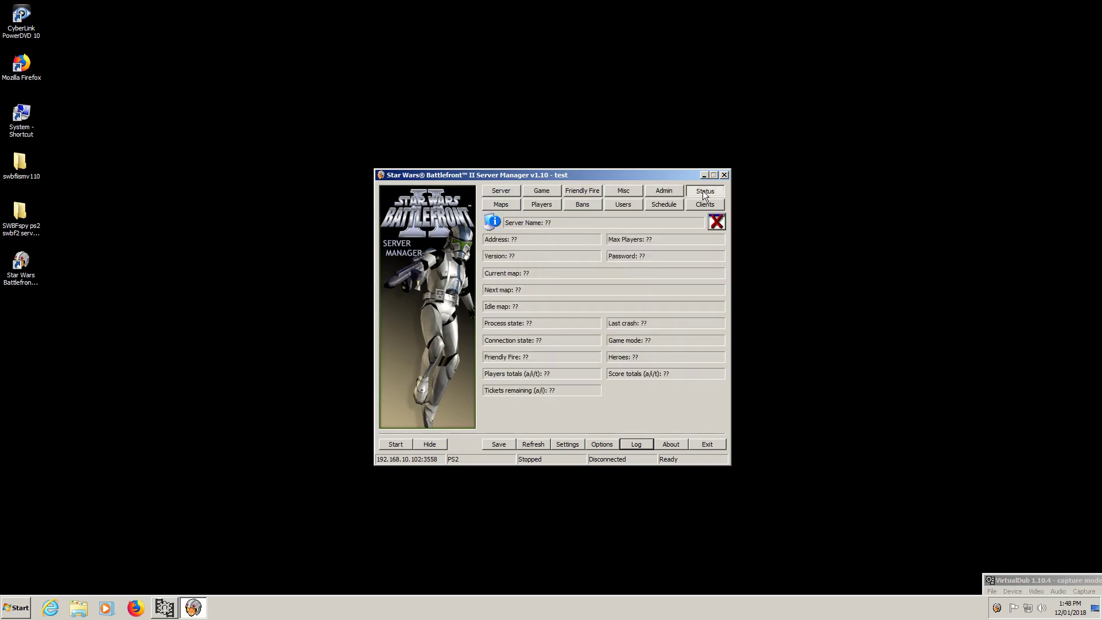
- Review the server manager's map list and its Players, Users, Schedule and Clients pages
left_click(504, 206)
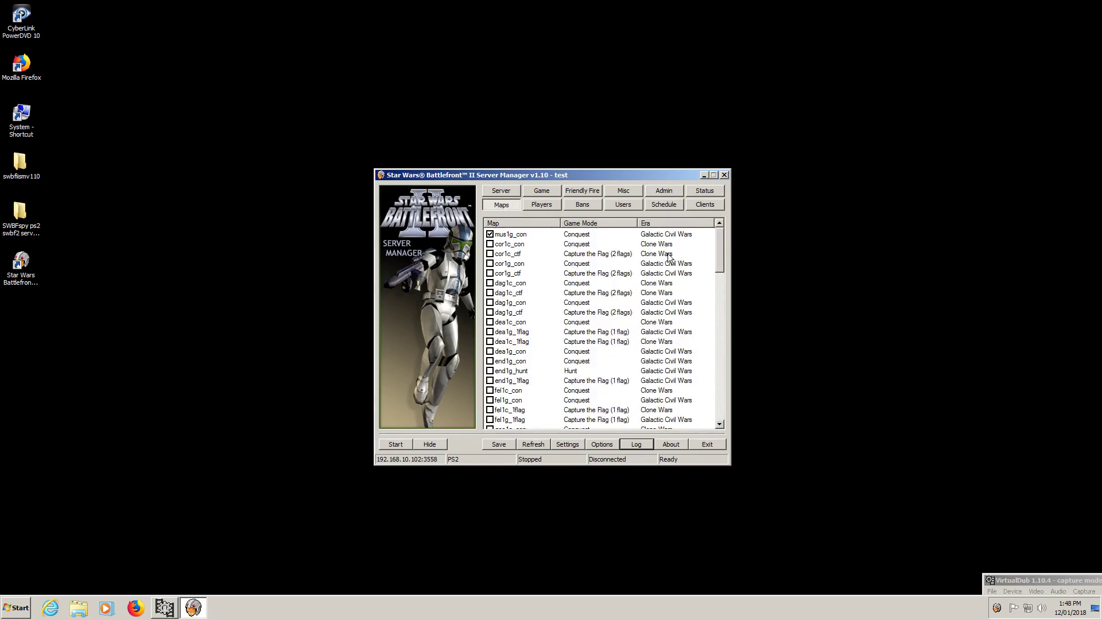
mouse_move(719, 237)
left_mouse_down()
mouse_move(724, 402)
mouse_move(726, 235)
left_mouse_up()
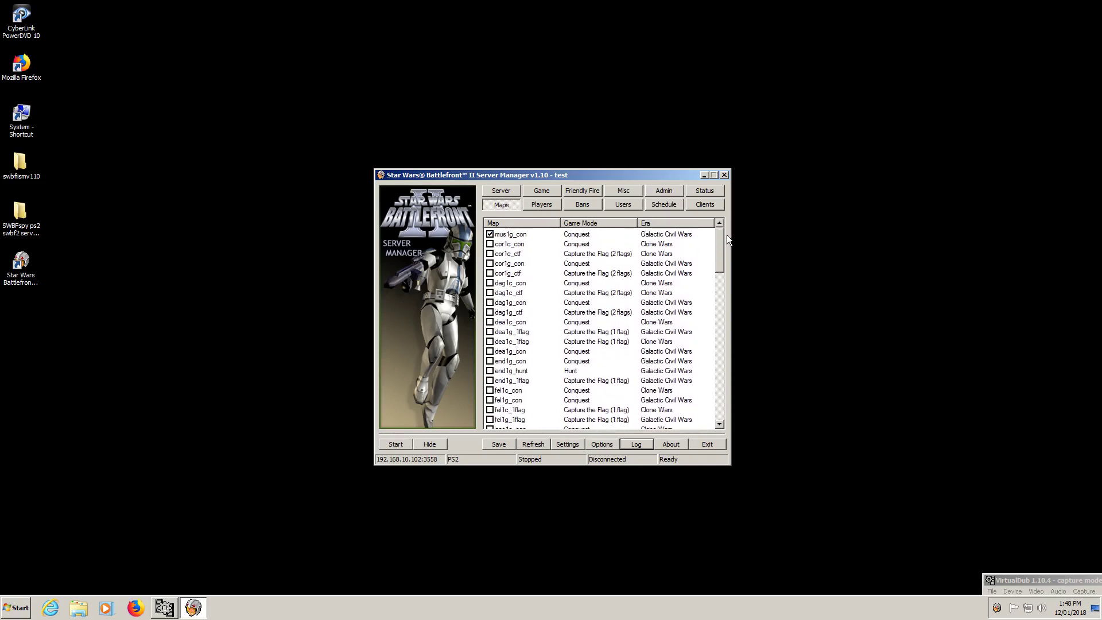
left_click(569, 205)
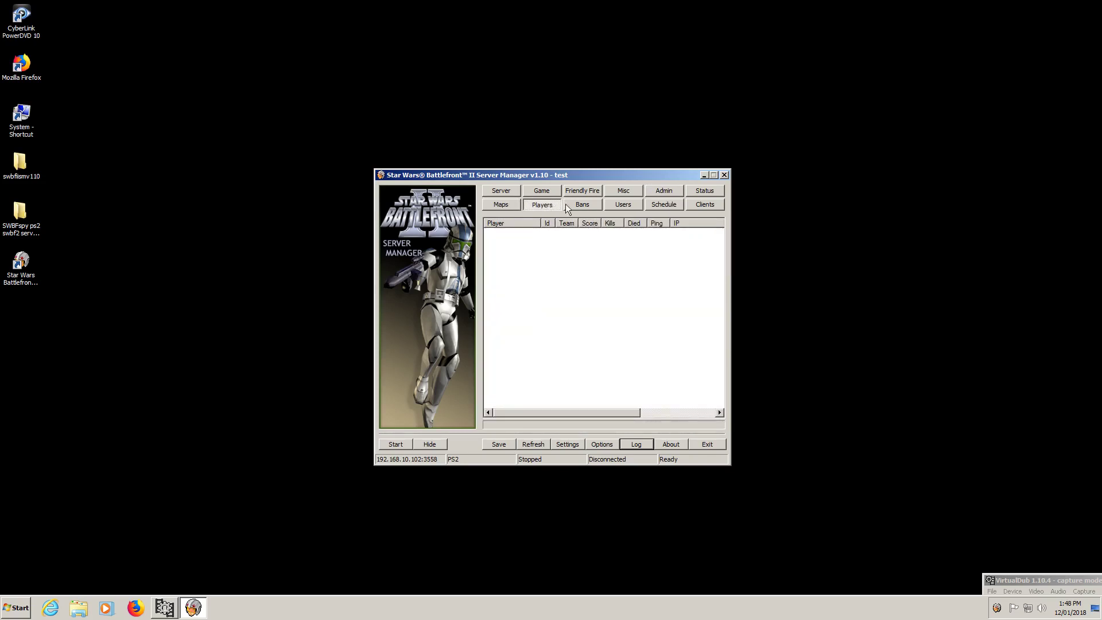
left_click(633, 207)
left_click(667, 207)
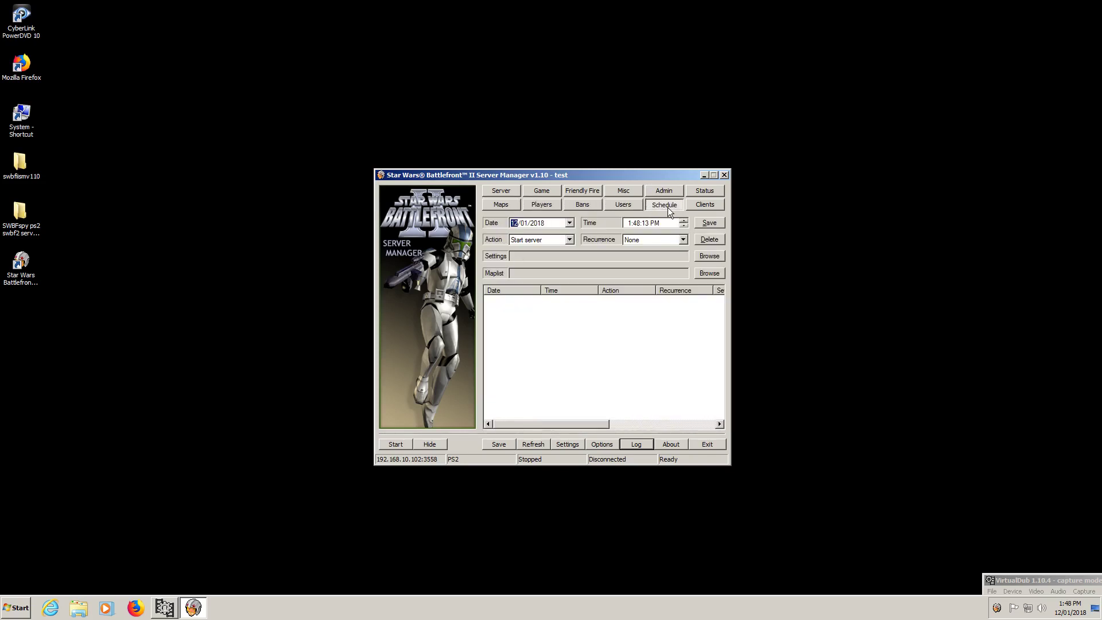
left_click(708, 208)
- Return to the general server settings and start the dedicated server named test
left_click(502, 193)
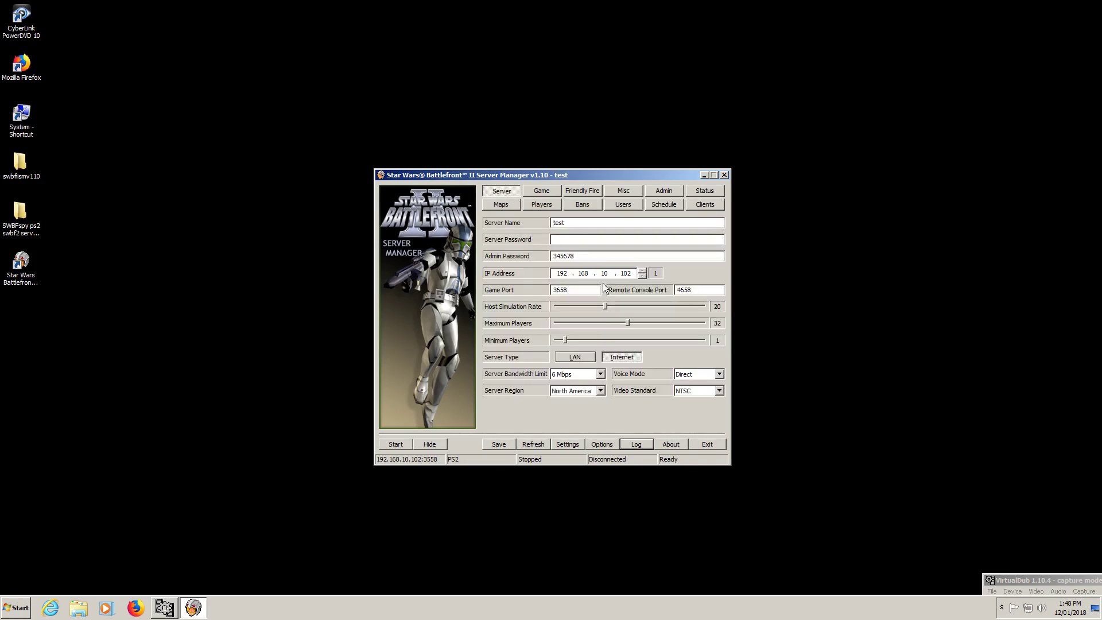
left_click(405, 447)
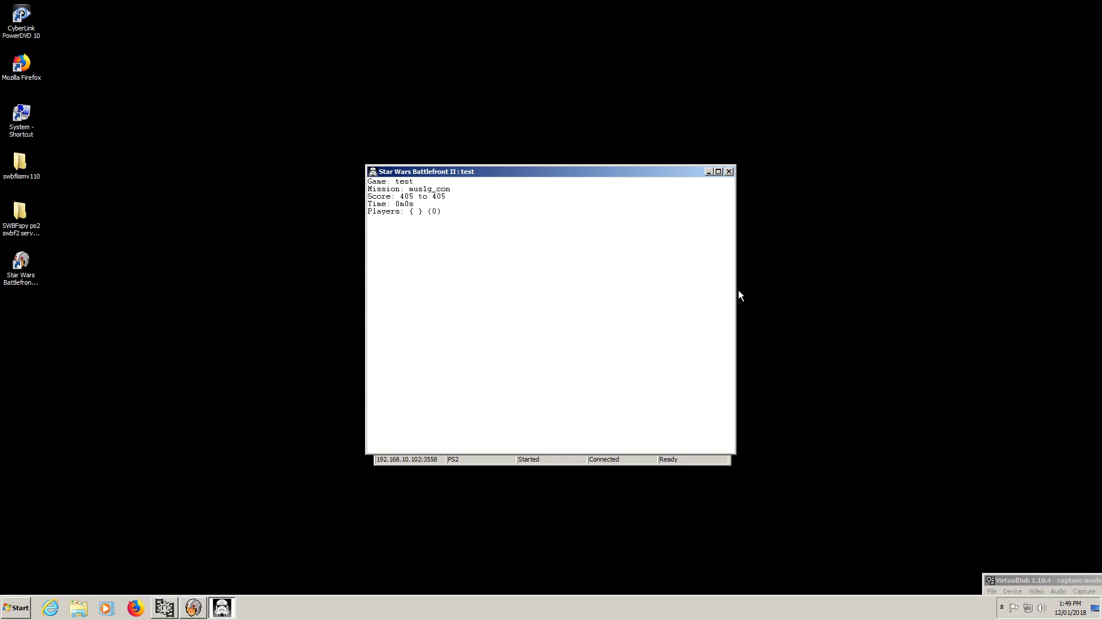
left_click(1013, 581)
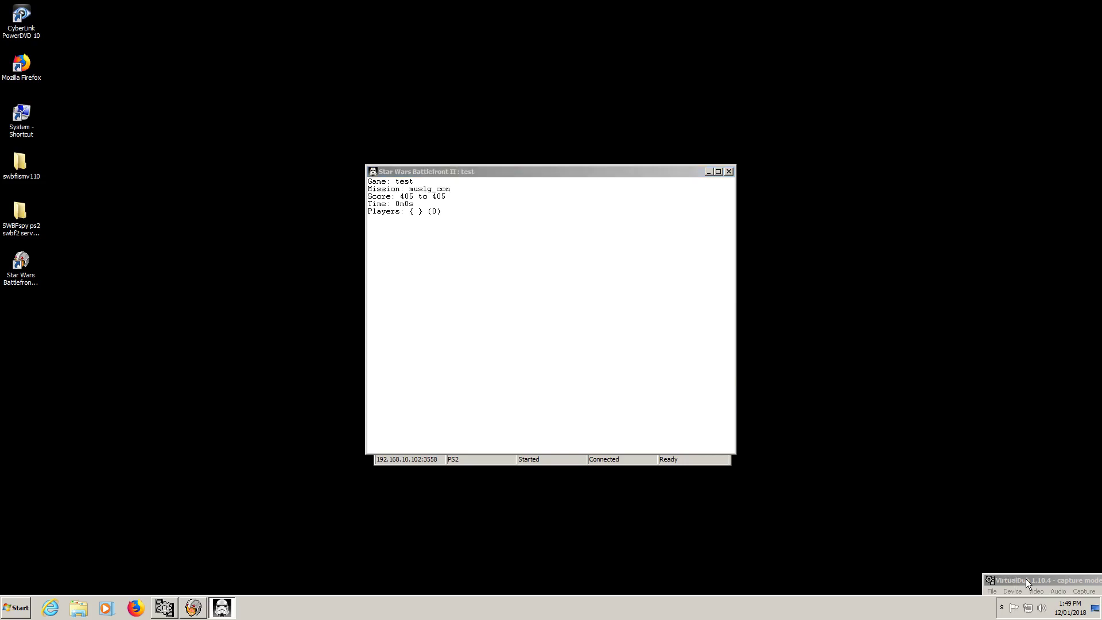